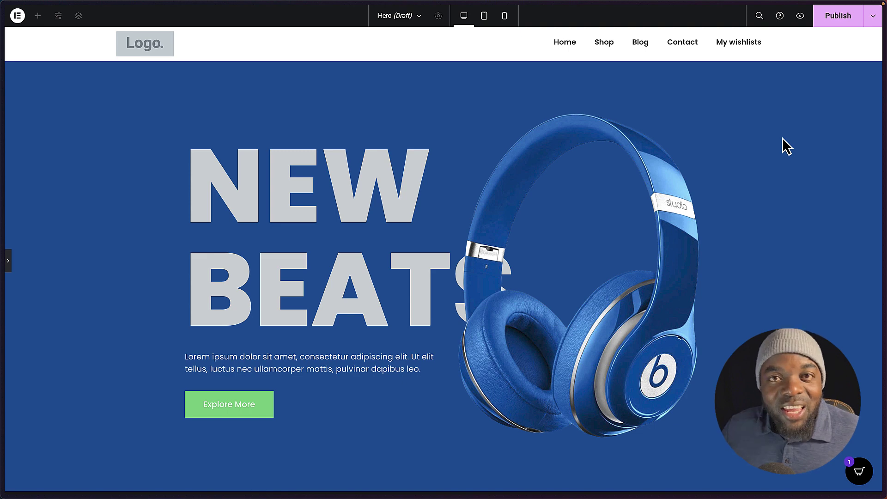
- Delete the existing hero container from the page and discard the unsaved changes
{"action": "left_click", "coordinate": [9, 260]}
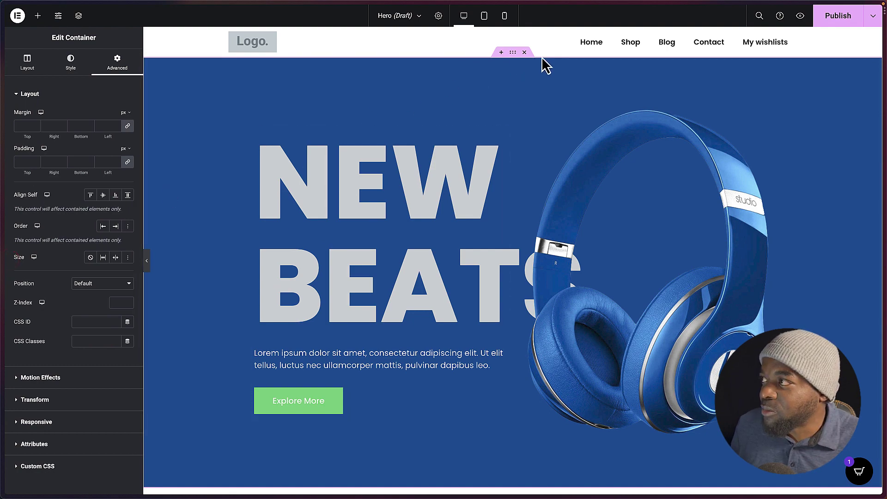
{"action": "left_click", "coordinate": [525, 52]}
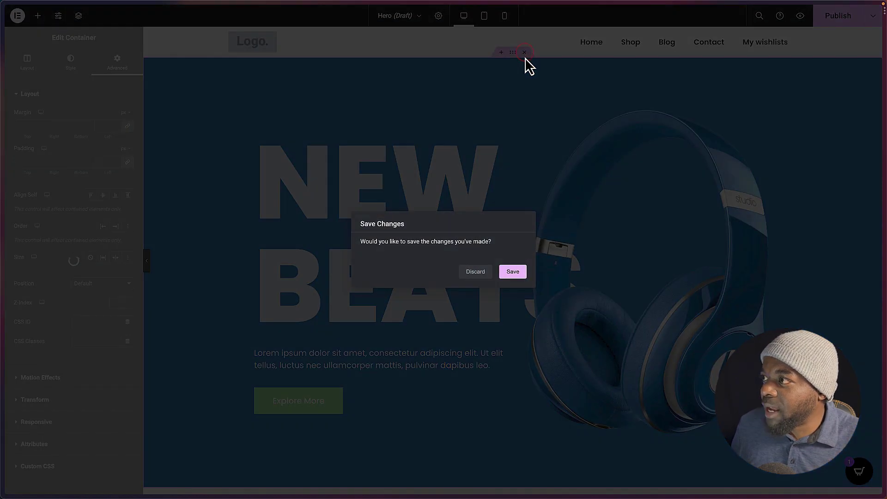
{"action": "left_click", "coordinate": [483, 272]}
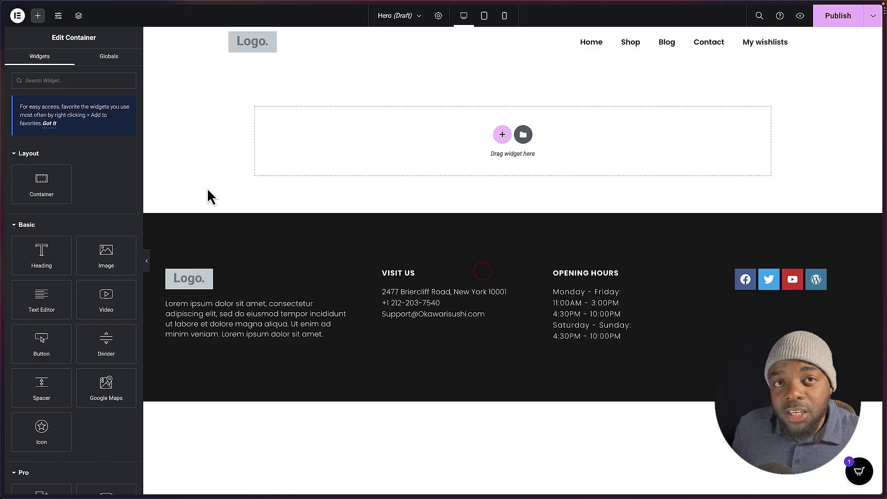
- Add a new Flexbox container using the single-container structure with downward direction
{"action": "left_click", "coordinate": [502, 135]}
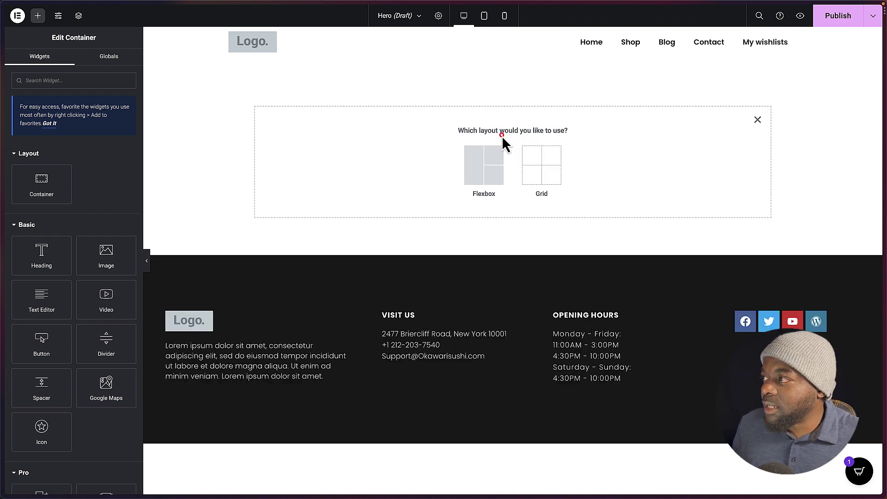
{"action": "left_click", "coordinate": [481, 170]}
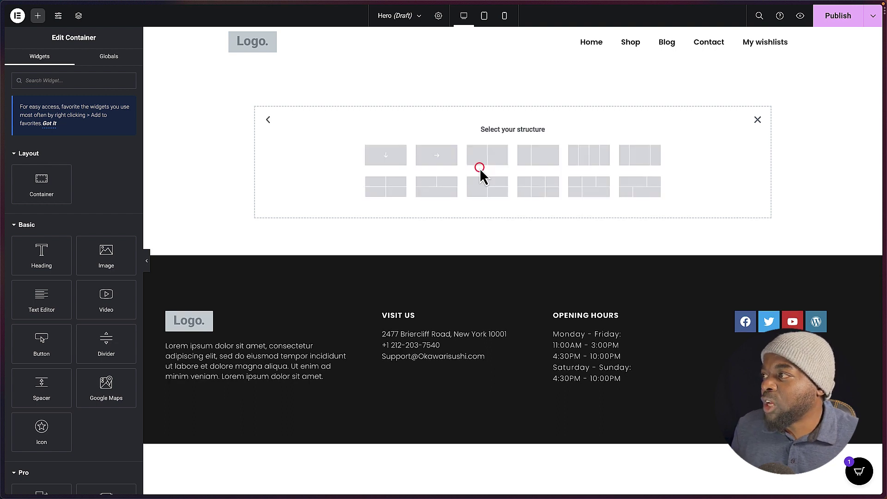
{"action": "left_click", "coordinate": [396, 154]}
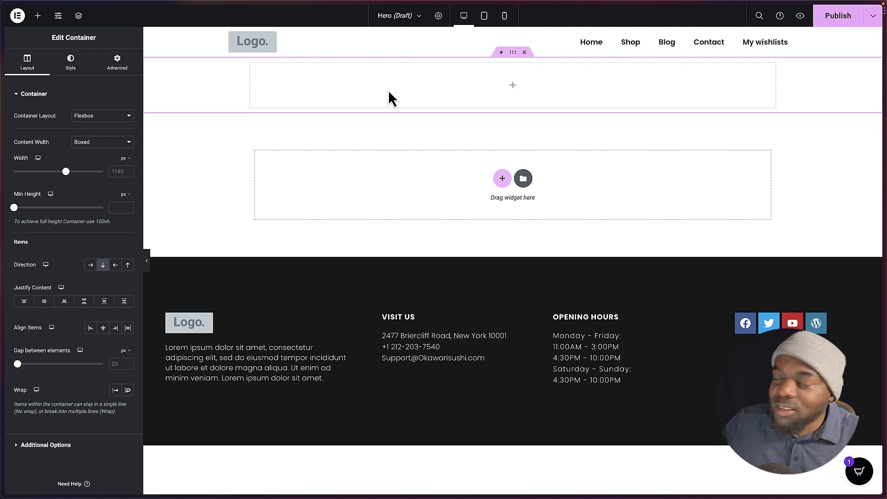
- Nest a container inside the new hero container and duplicate it to get two inner containers
{"action": "left_click", "coordinate": [40, 15]}
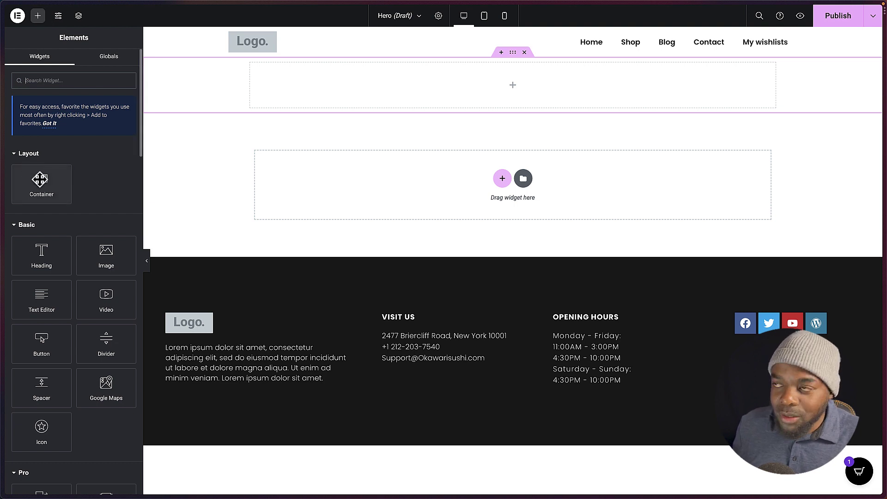
{"action": "left_click_drag", "start_coordinate": [40, 179], "coordinate": [361, 86]}
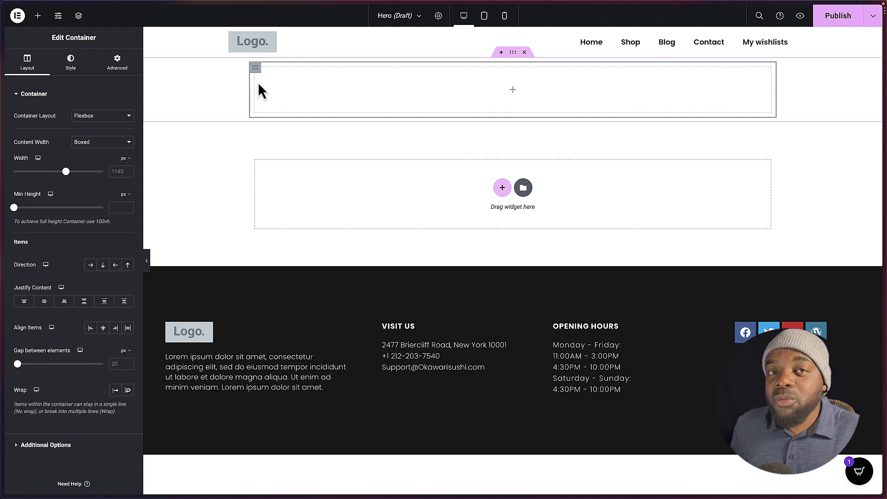
{"action": "right_click", "coordinate": [255, 69]}
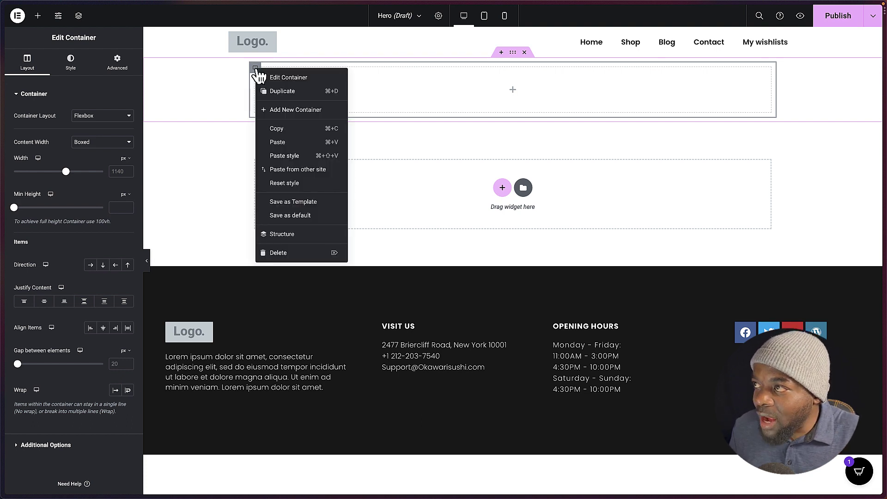
{"action": "left_click", "coordinate": [278, 92]}
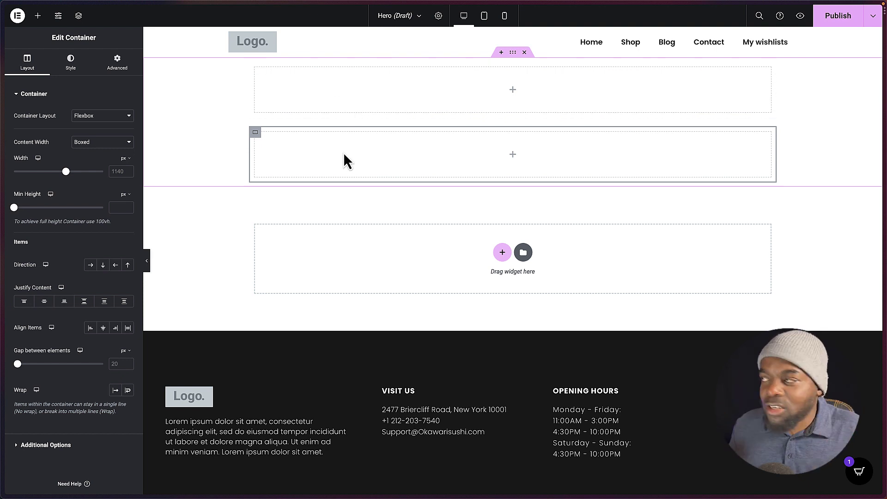
- Arrange the parent container's items in a horizontal row and set its minimum height to 100 vh
{"action": "left_click", "coordinate": [513, 52]}
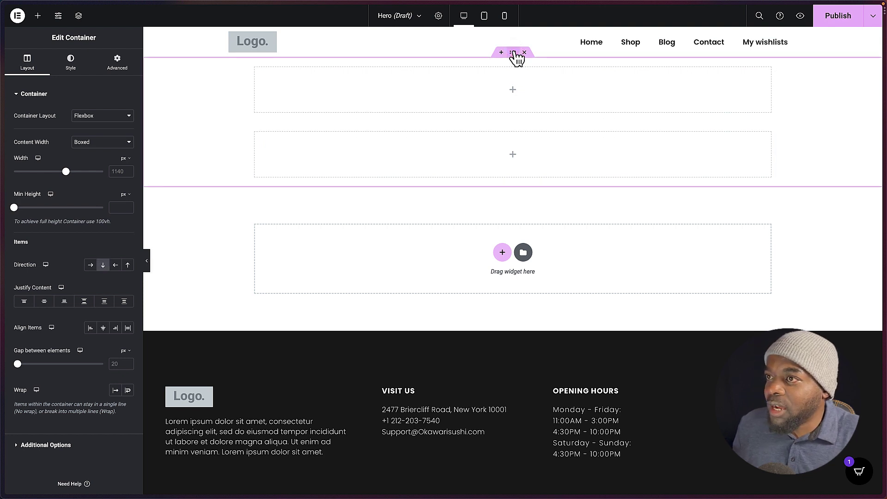
{"action": "left_click", "coordinate": [91, 265]}
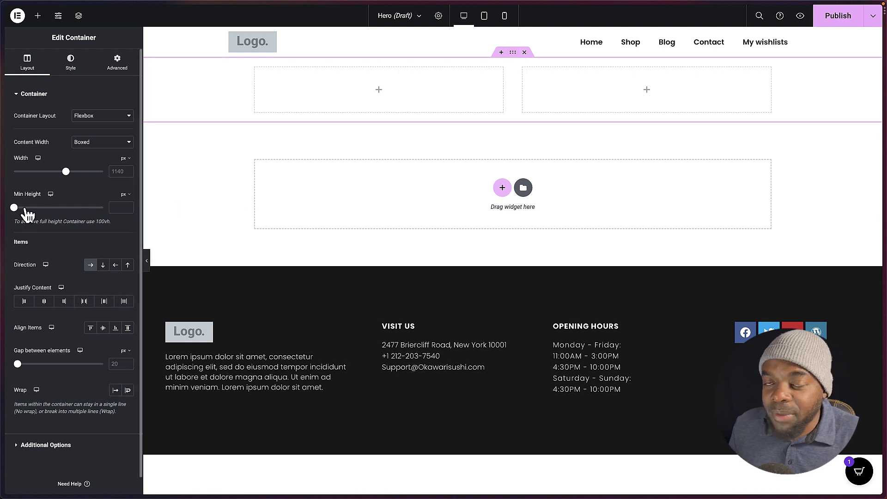
{"action": "left_click", "coordinate": [129, 194]}
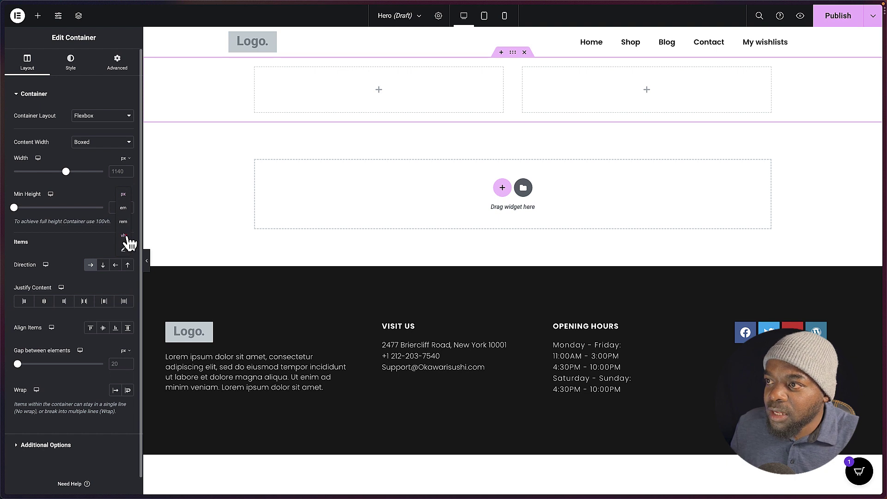
{"action": "left_click", "coordinate": [126, 236]}
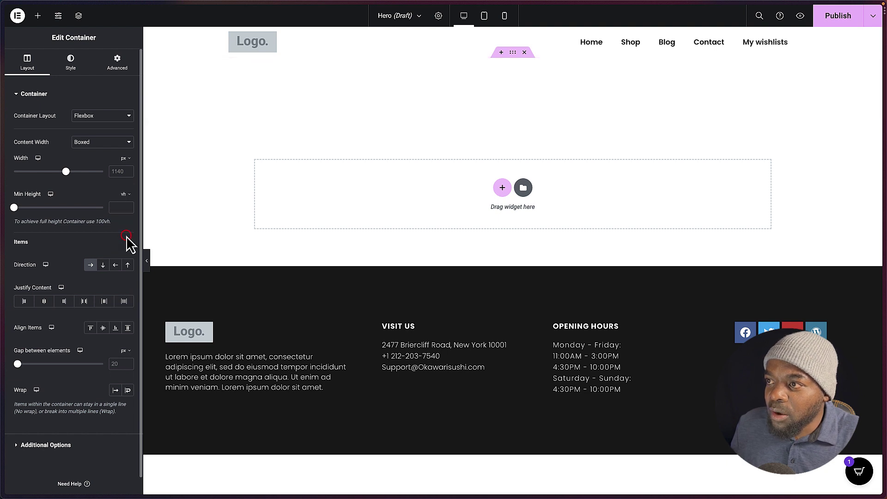
{"action": "left_click", "coordinate": [116, 208]}
{"action": "type", "text": "100"}
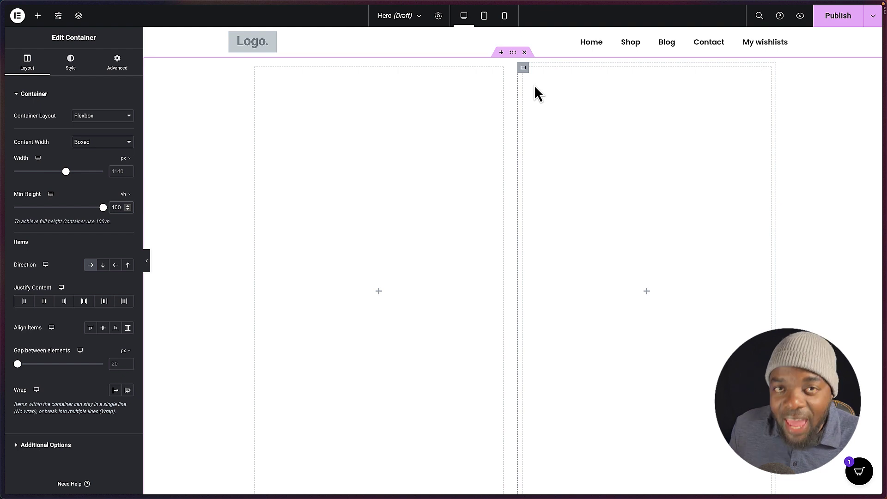
- Add an Image widget to the right inner container and assign it the blue headphones picture from the media library
{"action": "left_click", "coordinate": [40, 15]}
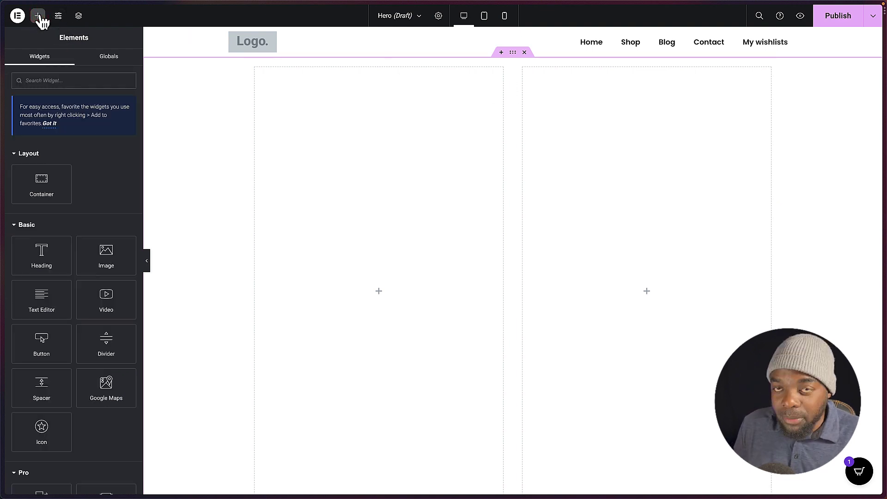
{"action": "left_click_drag", "start_coordinate": [107, 253], "coordinate": [703, 276]}
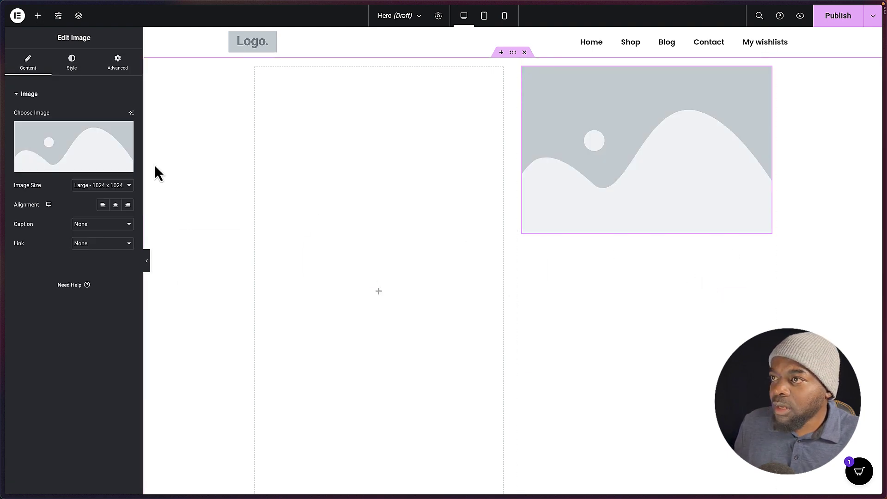
{"action": "left_click", "coordinate": [71, 143]}
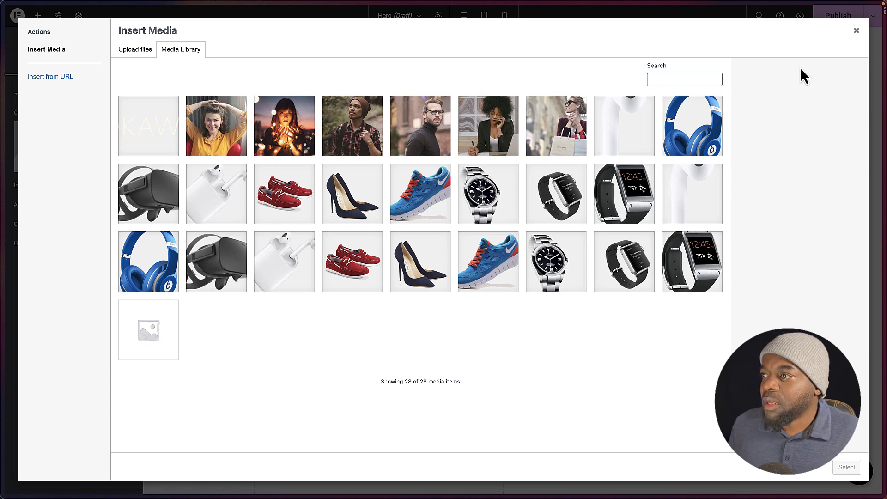
{"action": "left_click", "coordinate": [700, 124]}
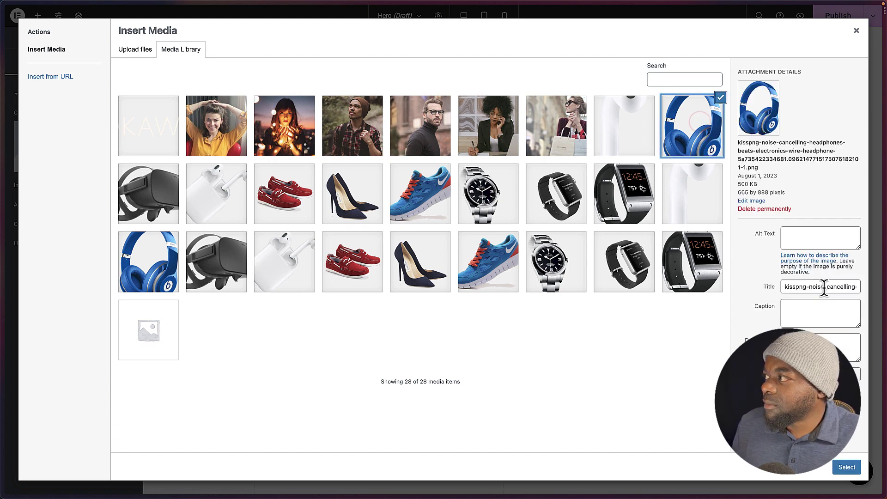
{"action": "left_click", "coordinate": [847, 468]}
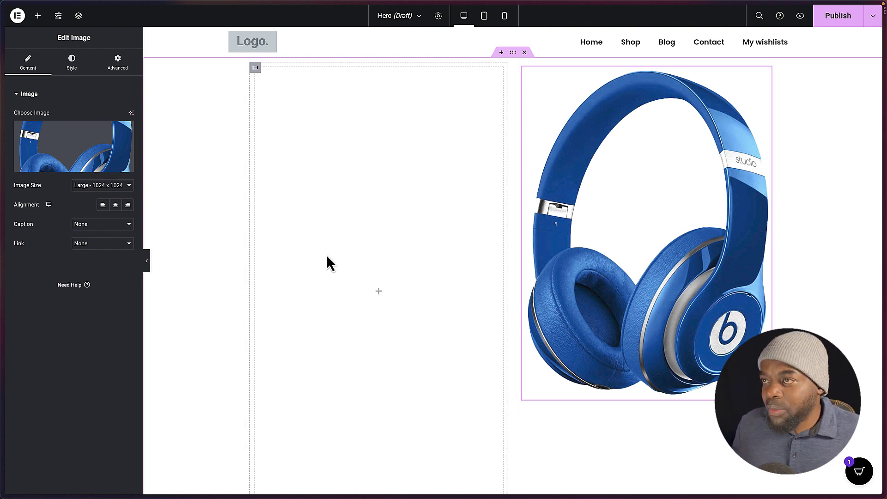
- Add a Heading, a Text Editor and a Button widget, stacked in that order, to the left inner container
{"action": "left_click", "coordinate": [39, 19]}
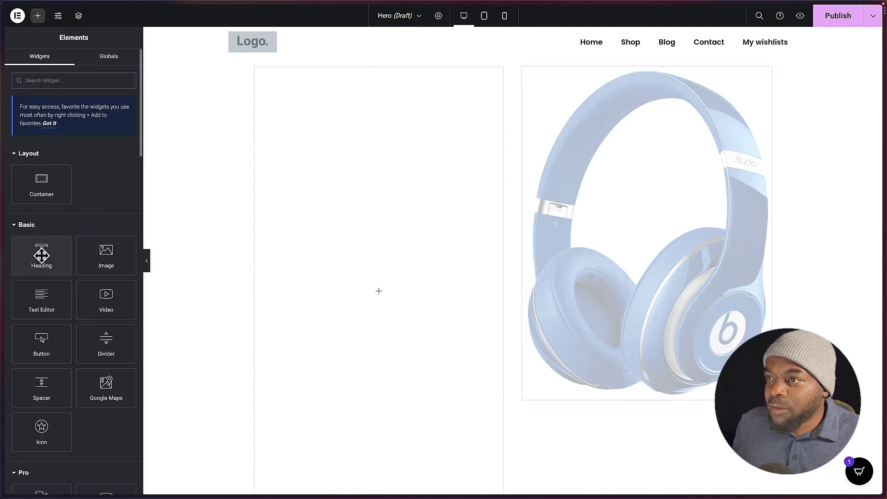
{"action": "left_click_drag", "start_coordinate": [42, 259], "coordinate": [374, 288]}
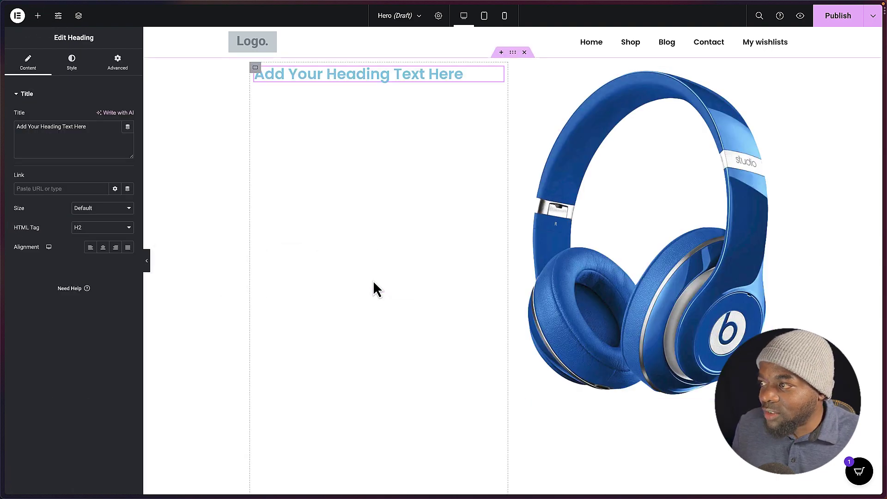
{"action": "left_click", "coordinate": [39, 18]}
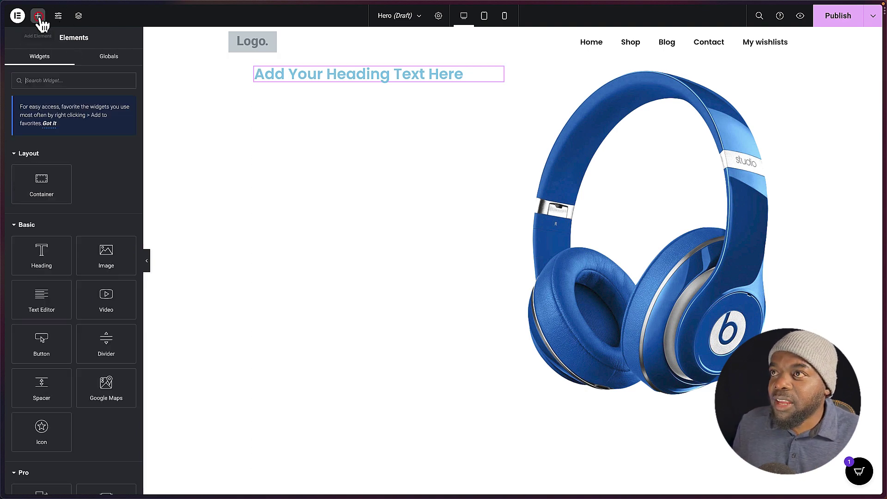
{"action": "left_click_drag", "start_coordinate": [42, 300], "coordinate": [370, 93]}
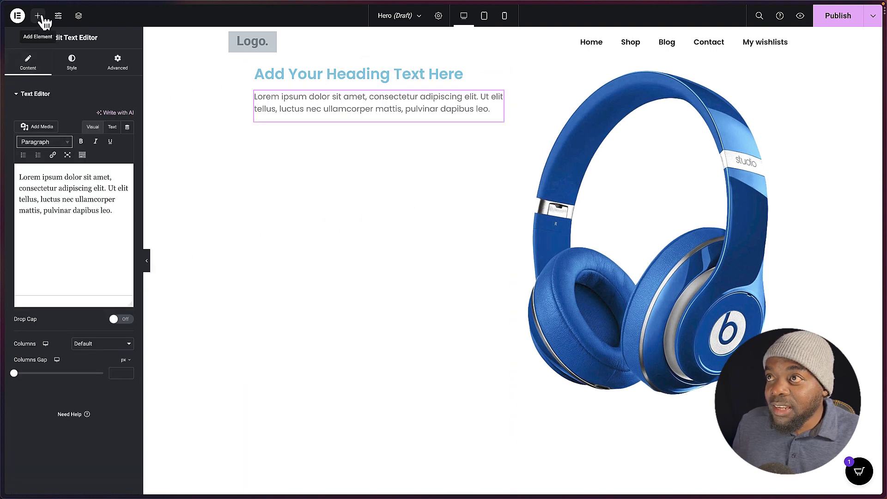
{"action": "left_click", "coordinate": [38, 16]}
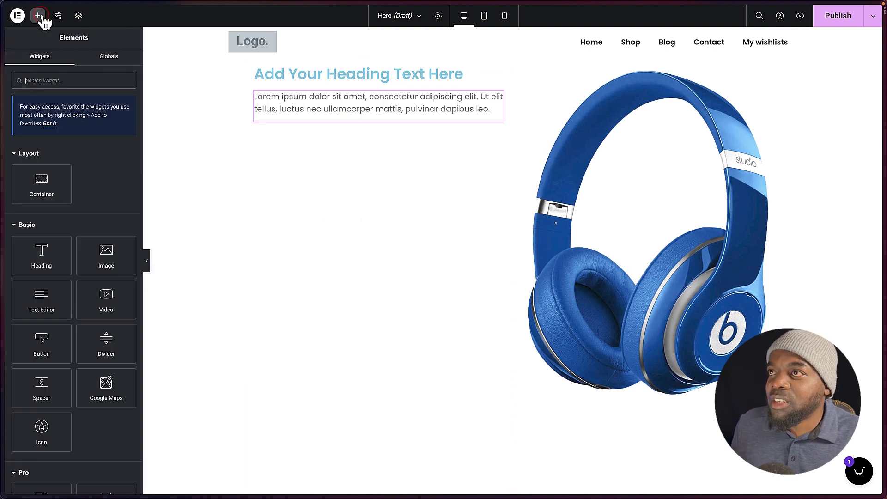
{"action": "left_click_drag", "start_coordinate": [42, 340], "coordinate": [374, 120]}
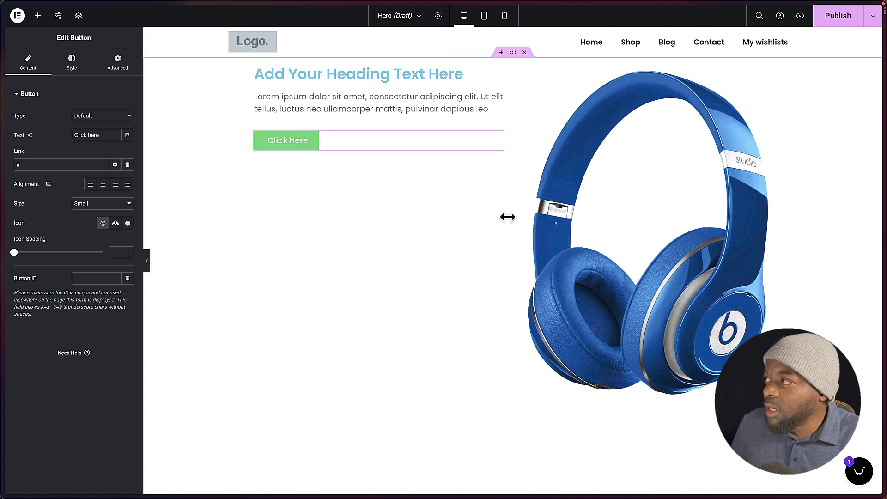
- Centre the parent container's items vertically and set its background type to Classic
{"action": "left_click", "coordinate": [512, 52]}
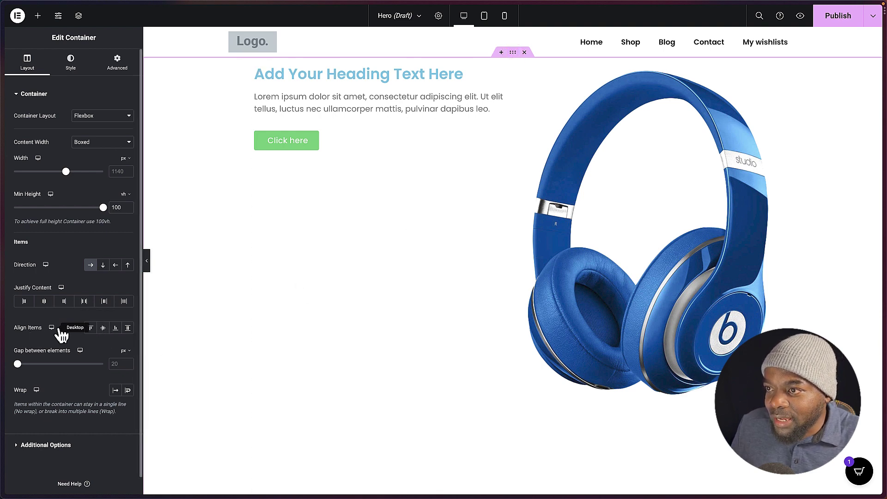
{"action": "left_click", "coordinate": [104, 328]}
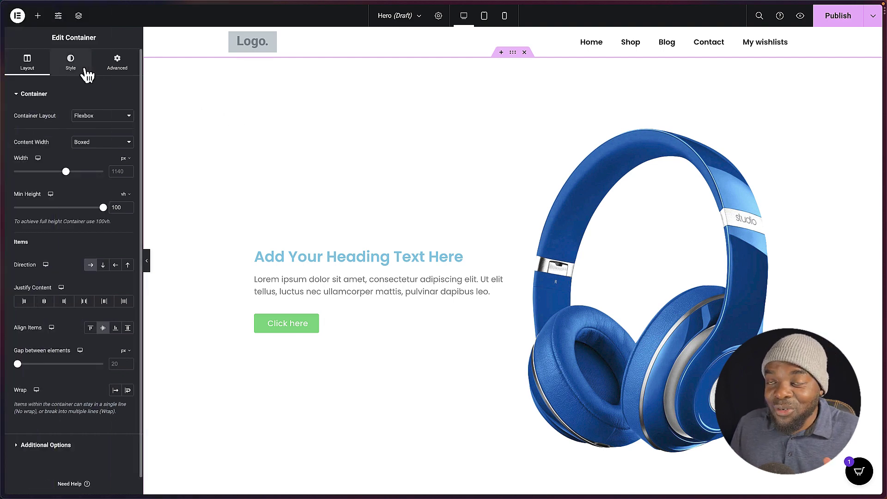
{"action": "left_click", "coordinate": [85, 68]}
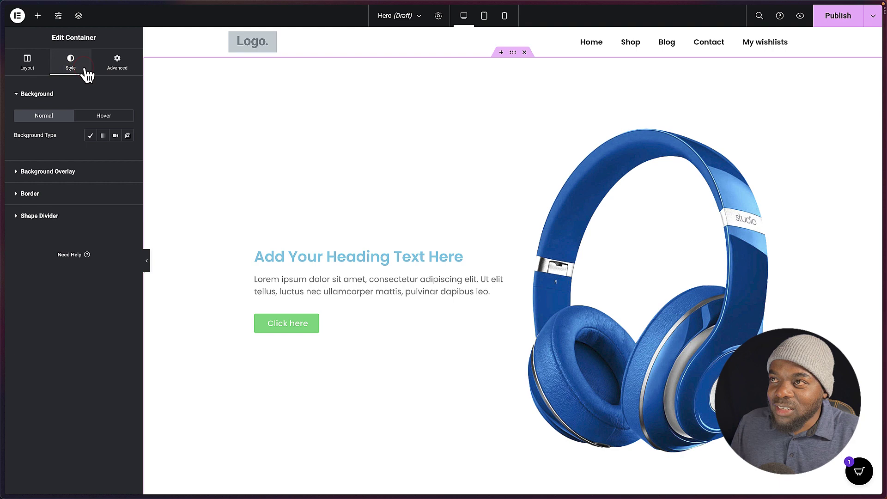
{"action": "left_click", "coordinate": [91, 135]}
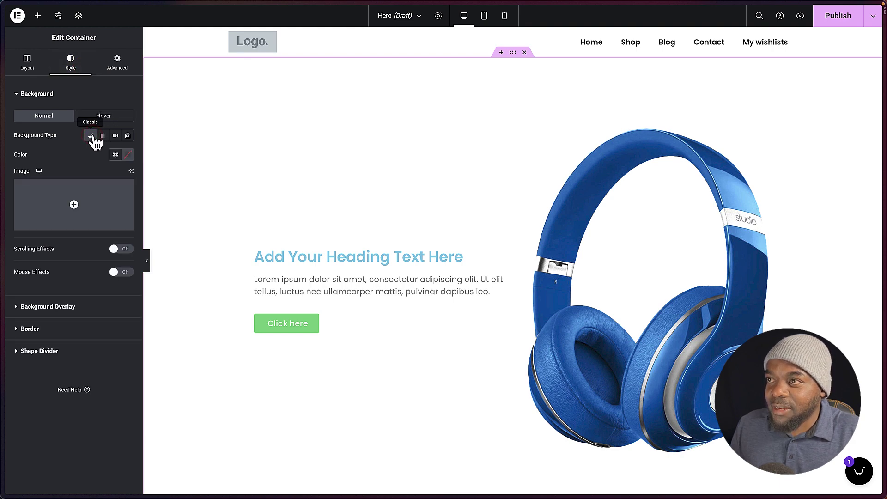
- Sample the deep blue from the headphones image's suggested palette as the parent container's background color
{"action": "left_click", "coordinate": [129, 155]}
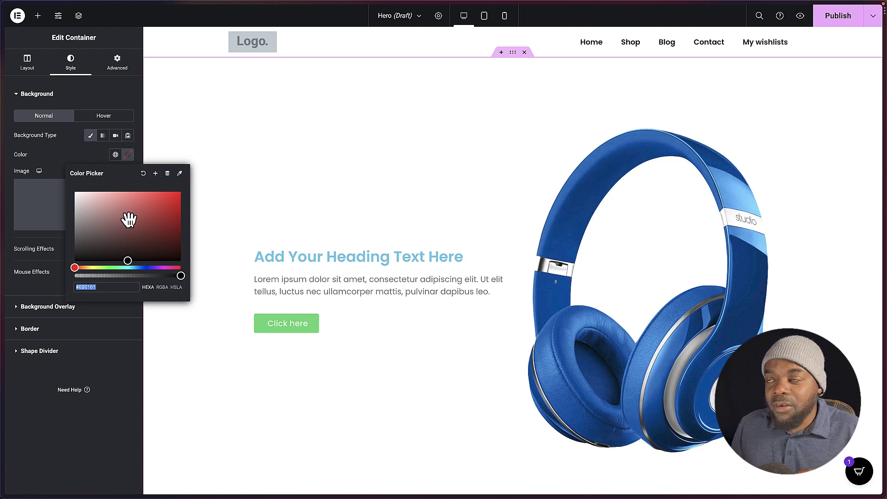
{"action": "left_click", "coordinate": [180, 174]}
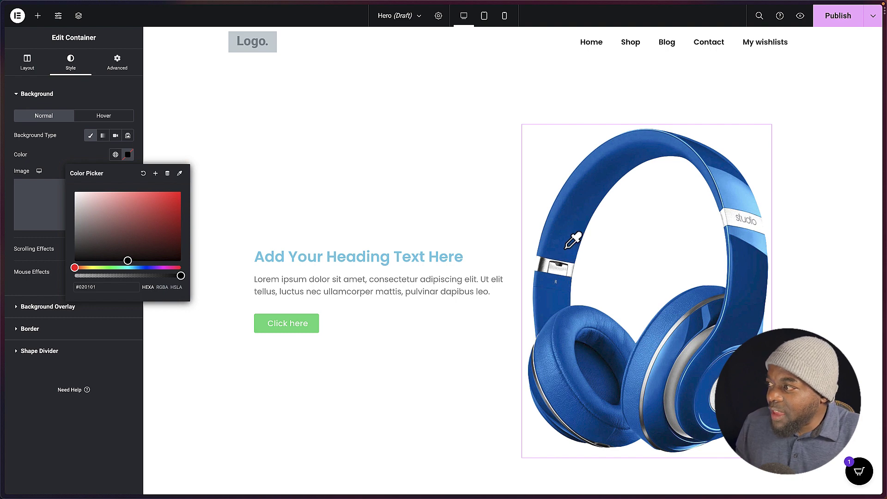
{"action": "mouse_move", "coordinate": [572, 240]}
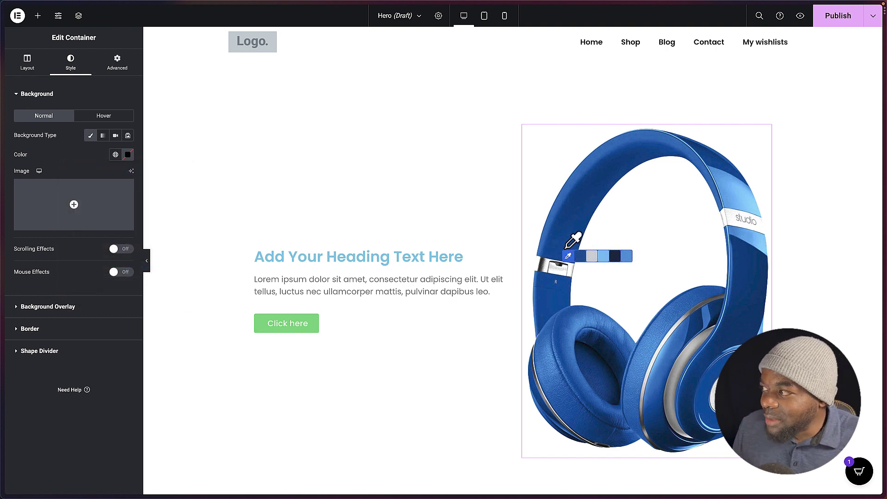
{"action": "left_click", "coordinate": [577, 257]}
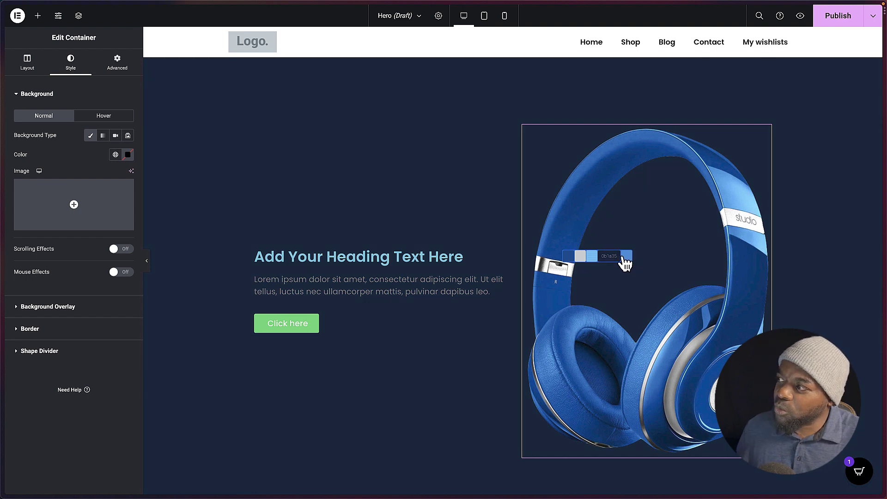
{"action": "left_click", "coordinate": [627, 258]}
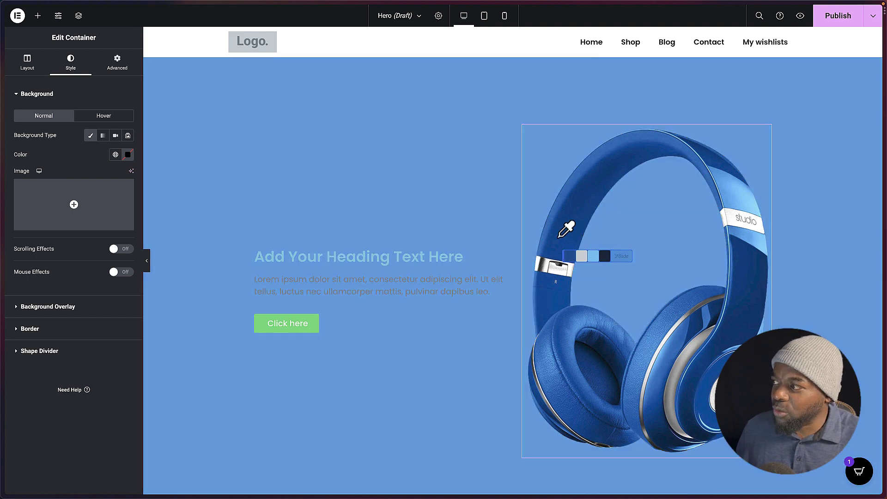
{"action": "left_click", "coordinate": [578, 257]}
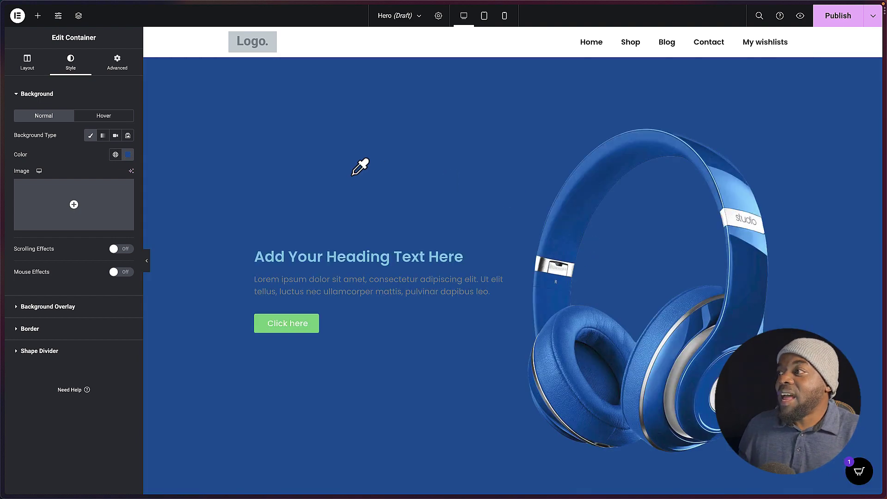
{"action": "left_click", "coordinate": [321, 143]}
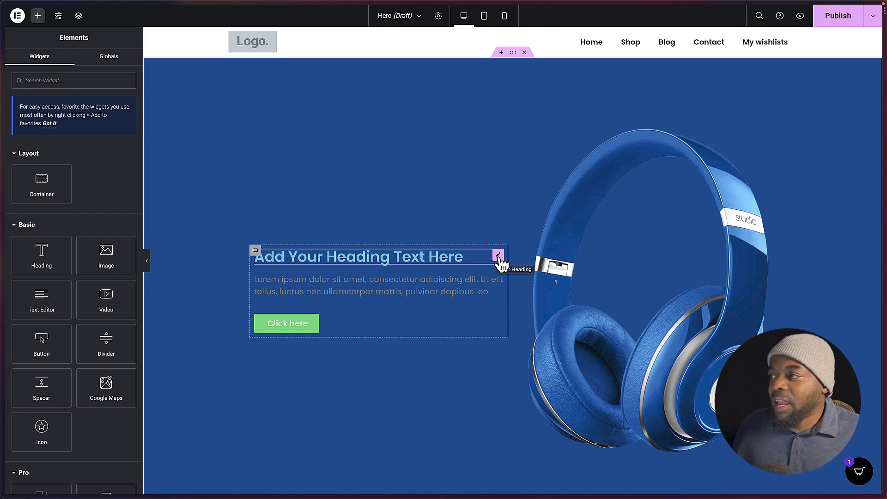
- Set the heading's title to "New Beats" and its text color to white (#FFFFFF)
{"action": "left_click", "coordinate": [498, 256]}
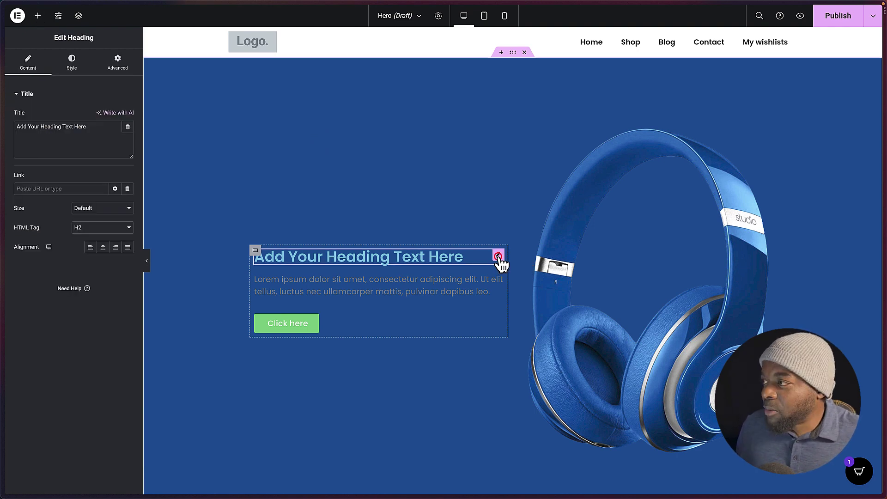
{"action": "triple_click", "coordinate": [81, 126]}
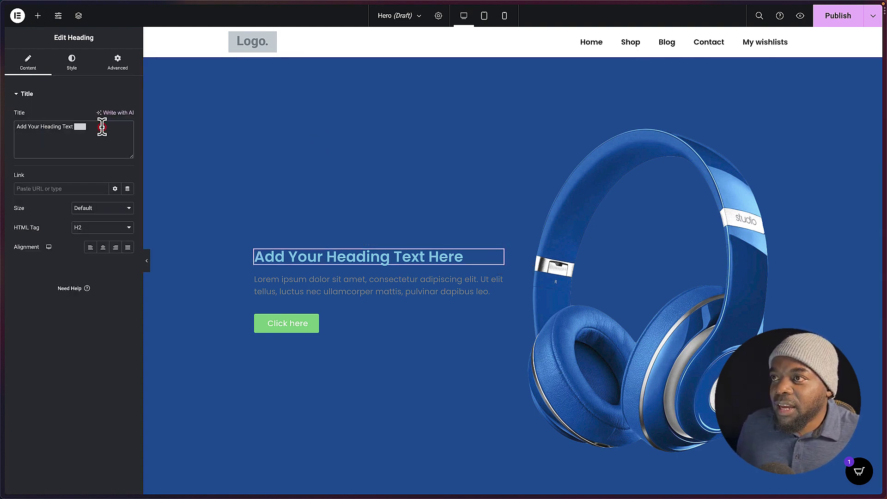
{"action": "type", "text": "New Beats"}
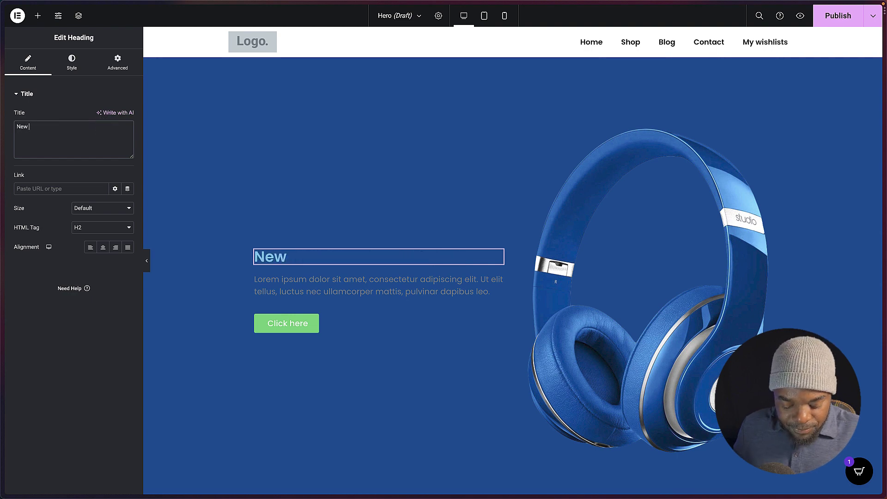
{"action": "left_click", "coordinate": [73, 67]}
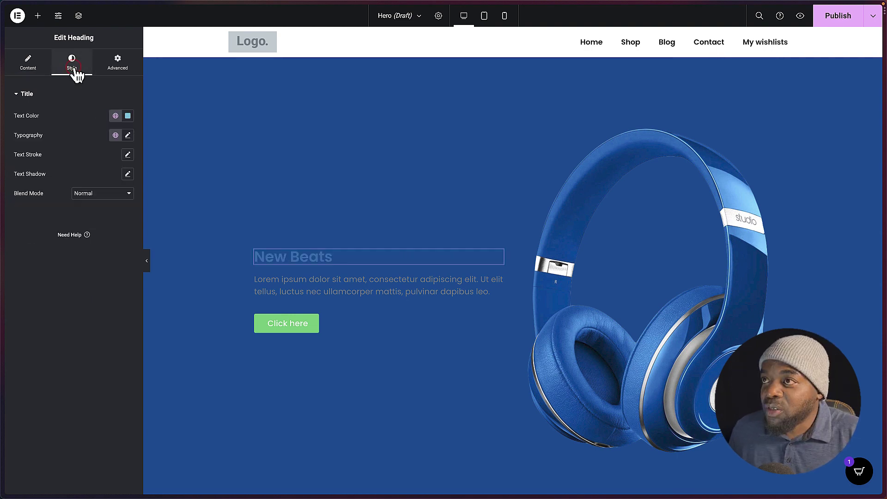
{"action": "left_click", "coordinate": [128, 116]}
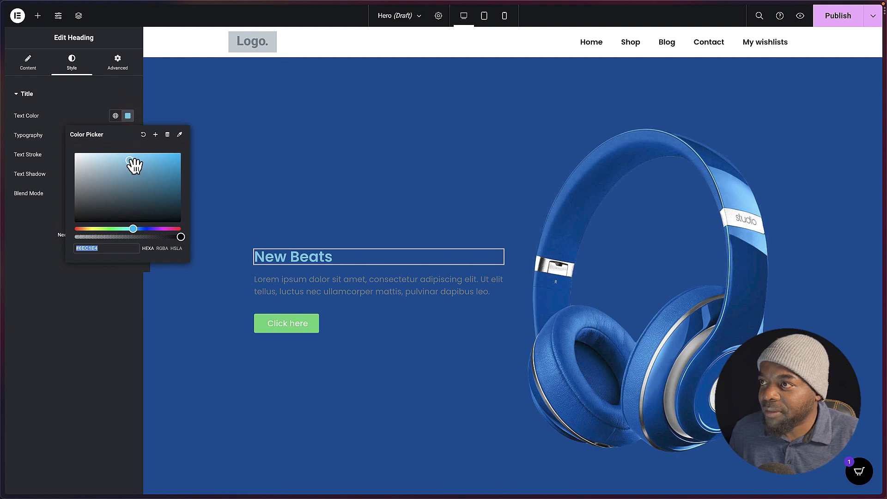
{"action": "left_click_drag", "start_coordinate": [130, 166], "coordinate": [75, 155]}
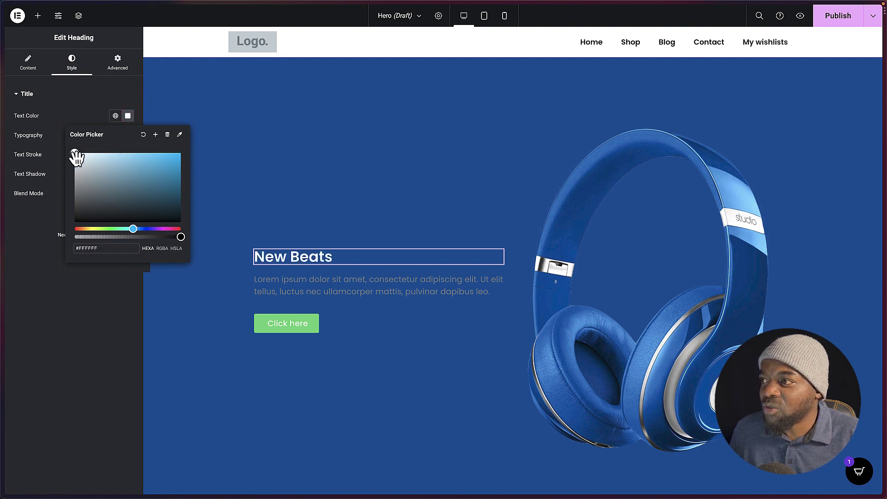
{"action": "left_click", "coordinate": [32, 235]}
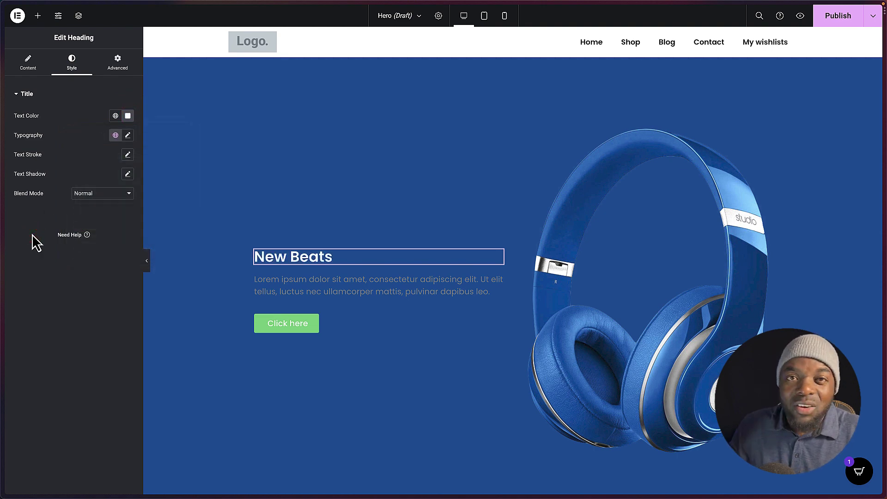
- Set the heading's typography size unit to em and its font size to 14 em
{"action": "left_click", "coordinate": [128, 135]}
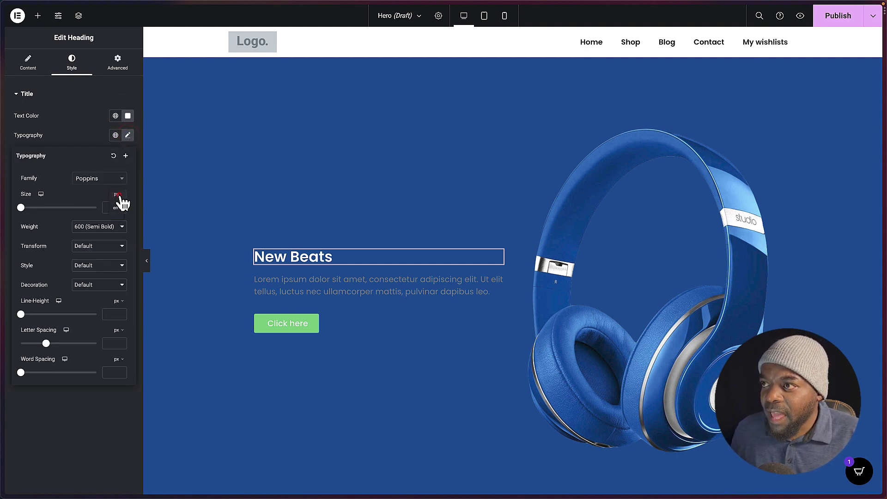
{"action": "left_click", "coordinate": [119, 194]}
{"action": "left_click", "coordinate": [117, 207]}
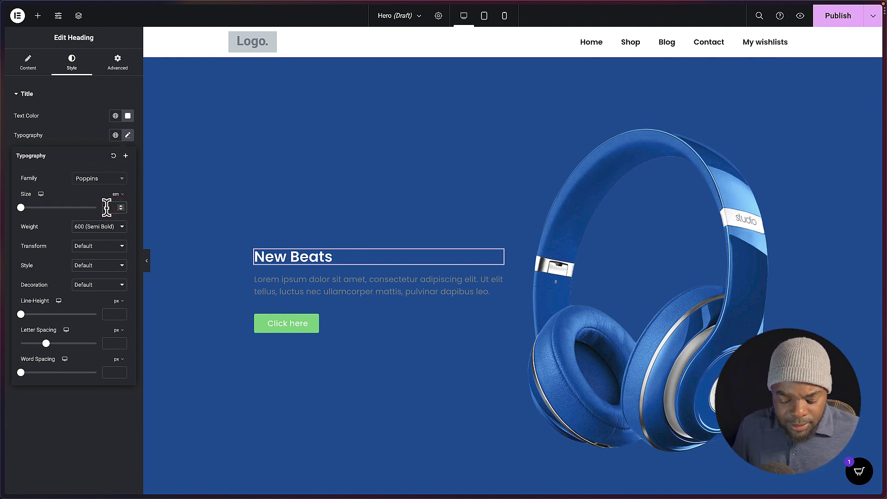
{"action": "left_click", "coordinate": [107, 207]}
{"action": "type", "text": "16"}
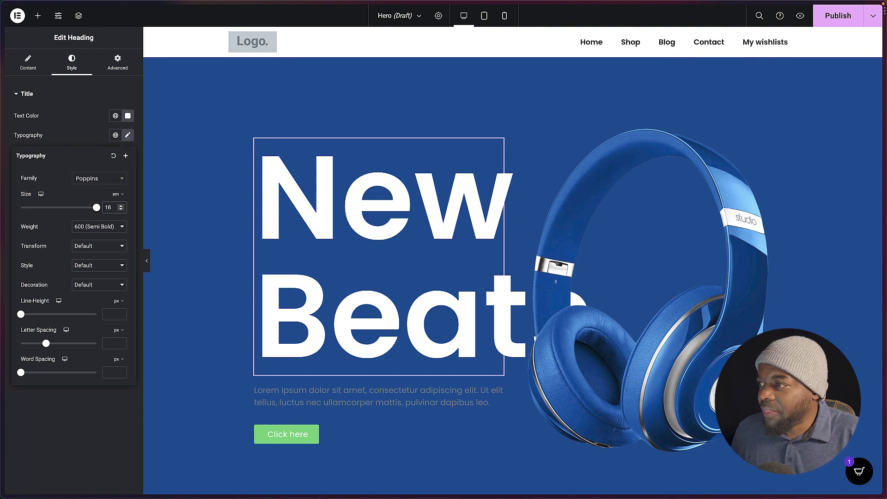
{"action": "left_click", "coordinate": [96, 207]}
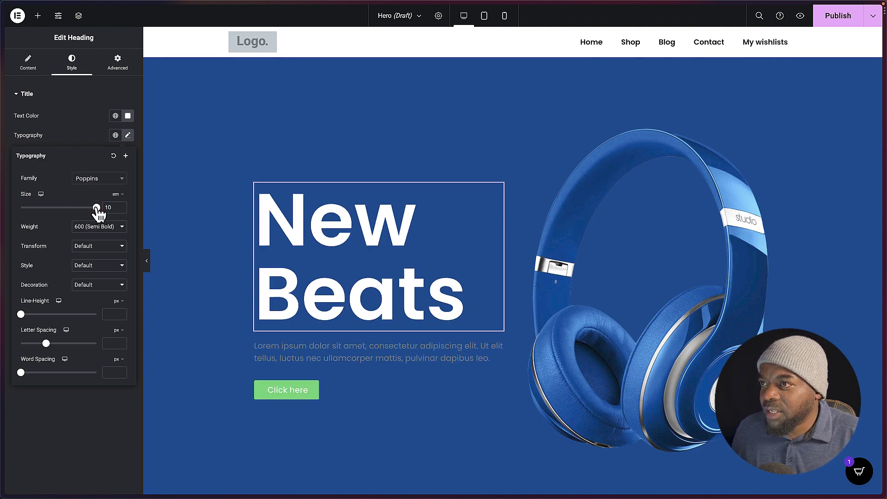
{"action": "left_click", "coordinate": [111, 207]}
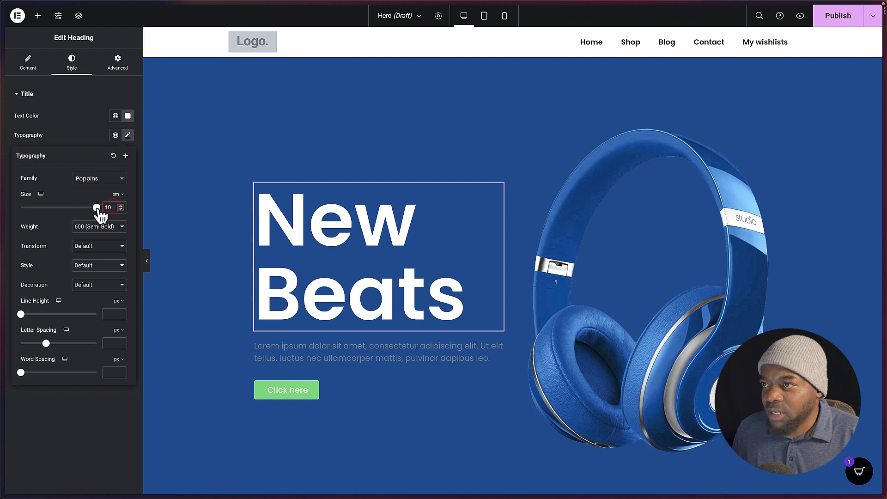
{"action": "key", "text": "BackSpace"}
{"action": "type", "text": "4"}
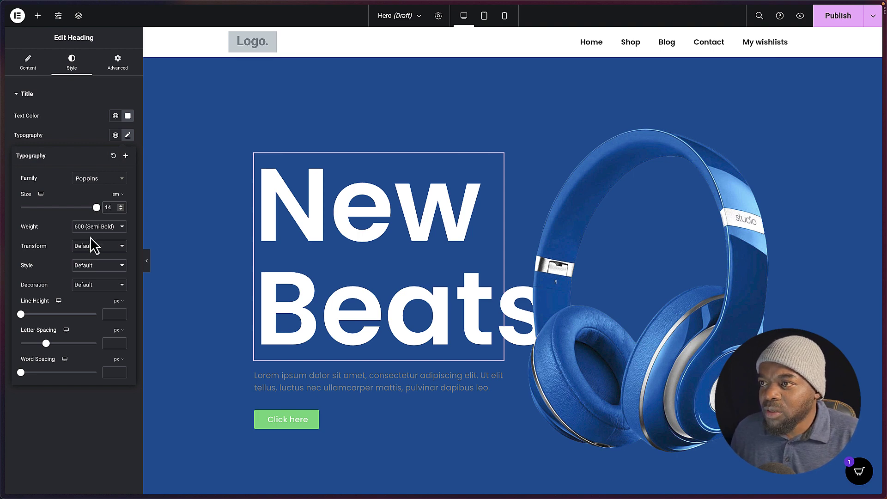
- Set the heading's font weight to 800 (Extra Bold) and its text transform to Uppercase
{"action": "left_click", "coordinate": [95, 227]}
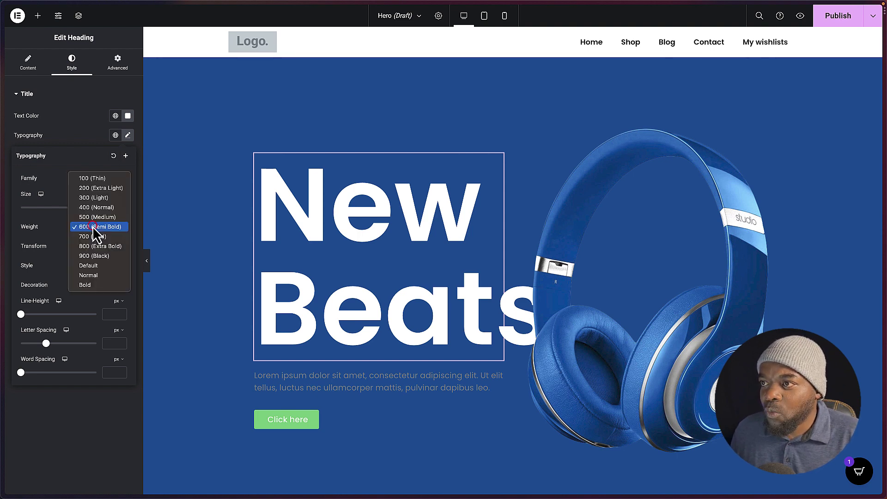
{"action": "left_click", "coordinate": [109, 256]}
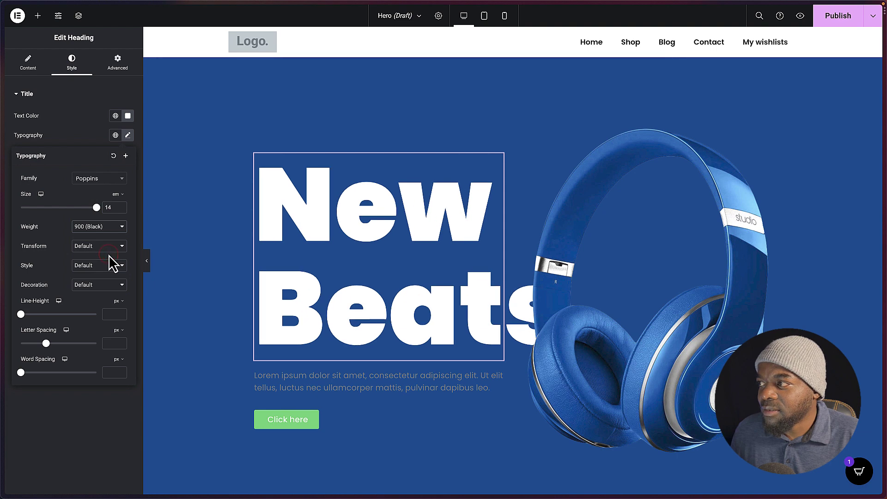
{"action": "left_click", "coordinate": [92, 227]}
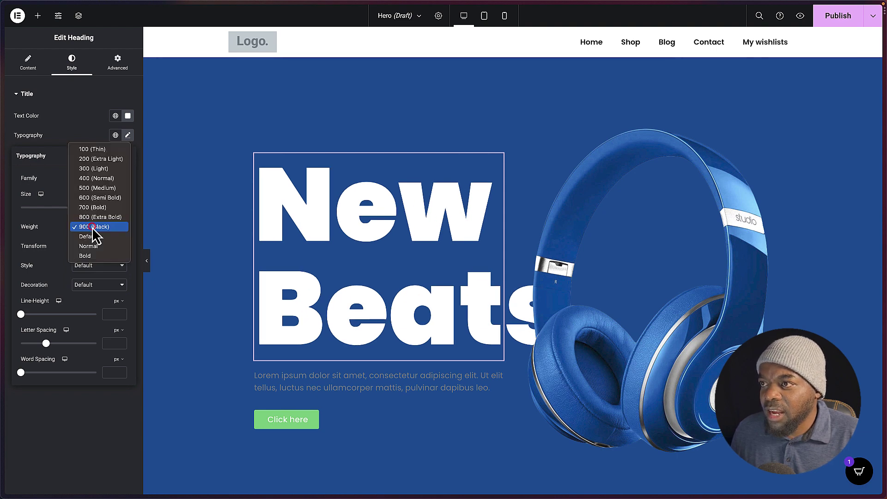
{"action": "left_click", "coordinate": [101, 218]}
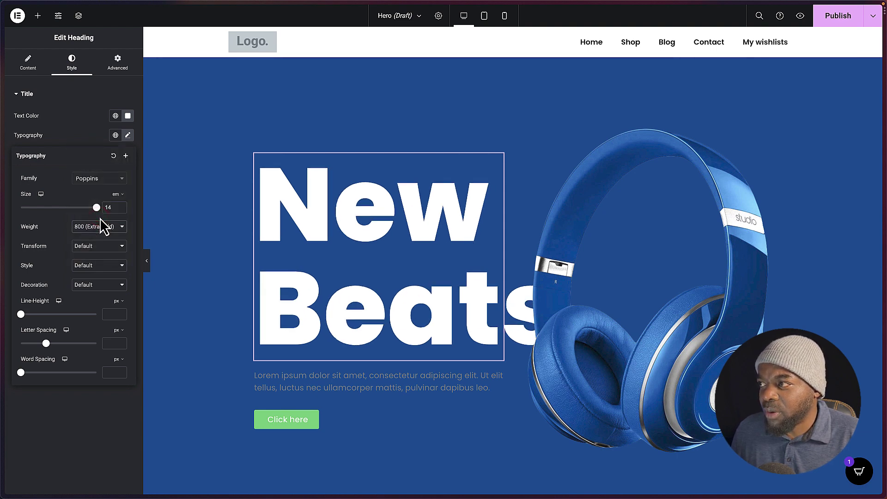
{"action": "left_click", "coordinate": [83, 246]}
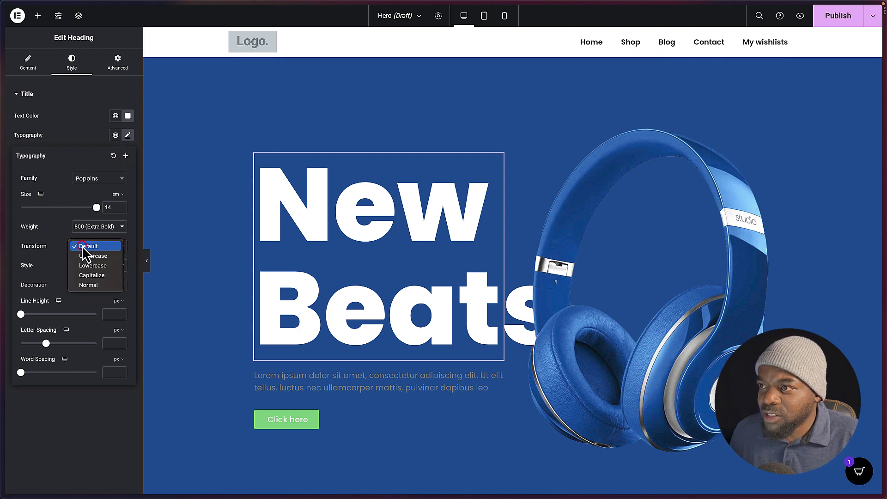
{"action": "left_click", "coordinate": [108, 255]}
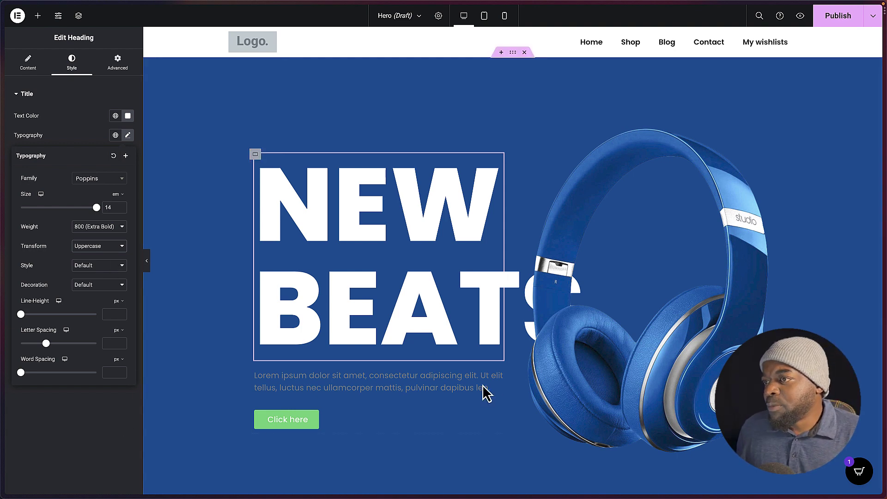
- Set the text color of the lorem ipsum paragraph below the heading to near-white #ECECEC
{"action": "left_click", "coordinate": [498, 376]}
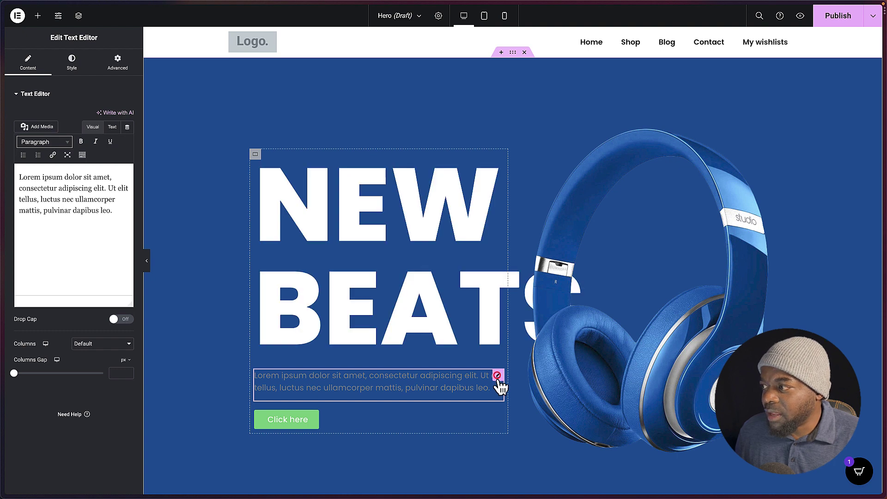
{"action": "left_click", "coordinate": [79, 61]}
{"action": "left_click", "coordinate": [129, 137]}
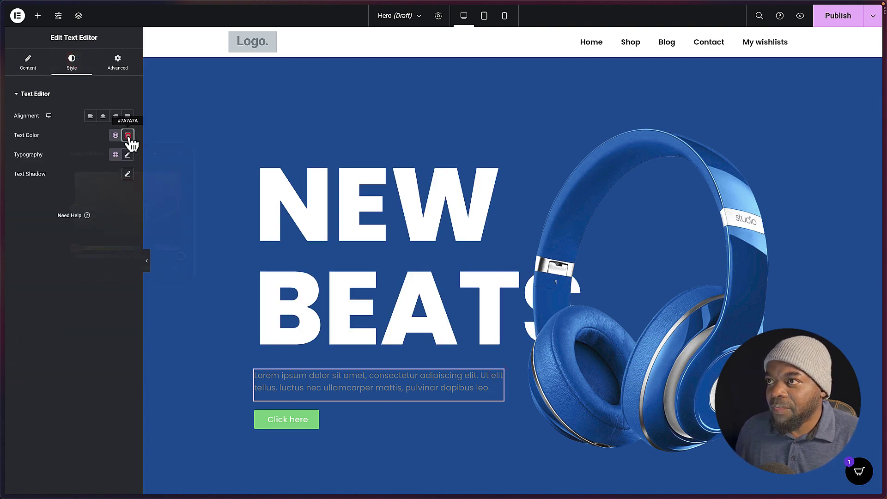
{"action": "left_click_drag", "start_coordinate": [75, 210], "coordinate": [76, 182]}
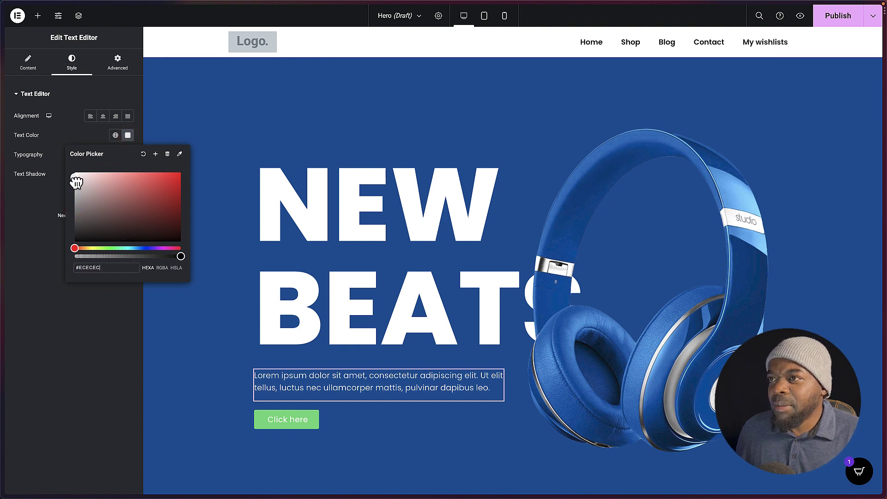
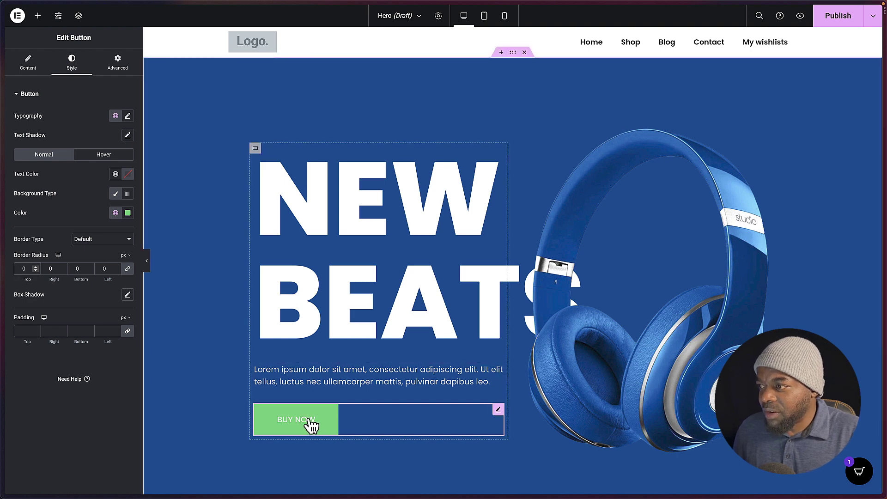
- Set the BUY NOW button's text color to black (#000000)
{"action": "left_click", "coordinate": [128, 175]}
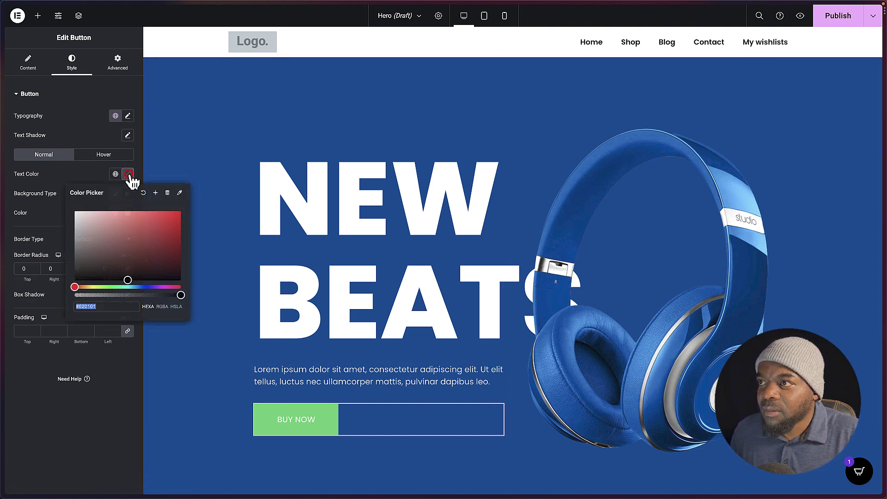
{"action": "left_click_drag", "start_coordinate": [112, 223], "coordinate": [72, 284]}
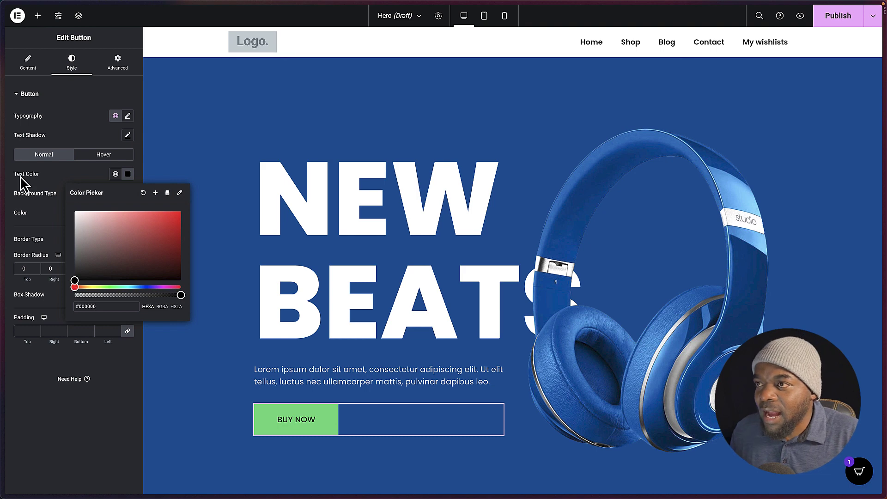
{"action": "left_click", "coordinate": [42, 211]}
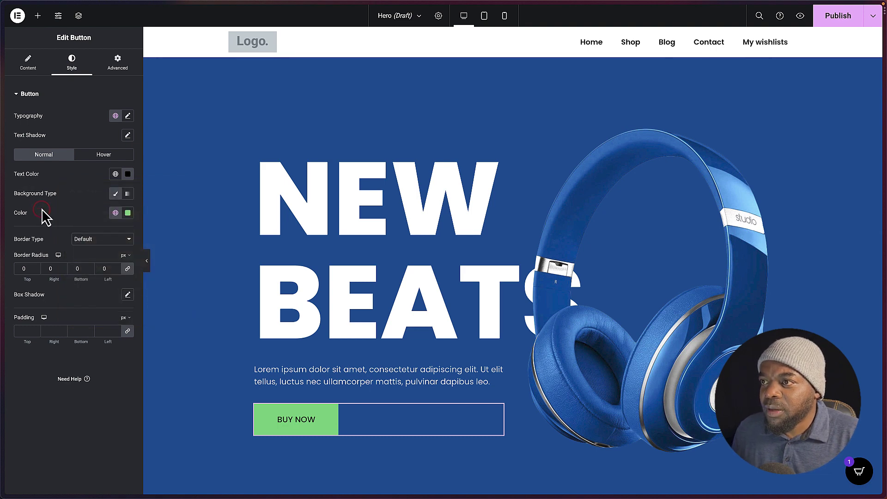
- Set the BUY NOW button's typography size to 1.4 and its font weight to 700 (Bold)
{"action": "left_click", "coordinate": [128, 116]}
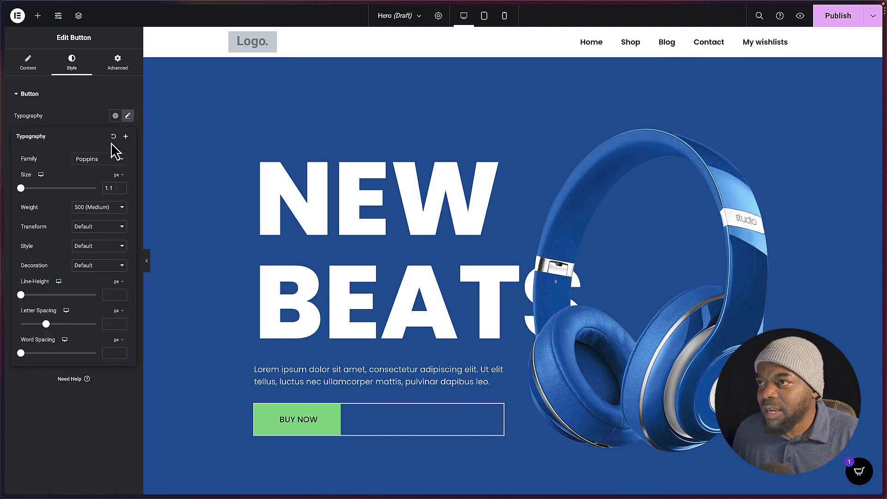
{"action": "left_click", "coordinate": [121, 186]}
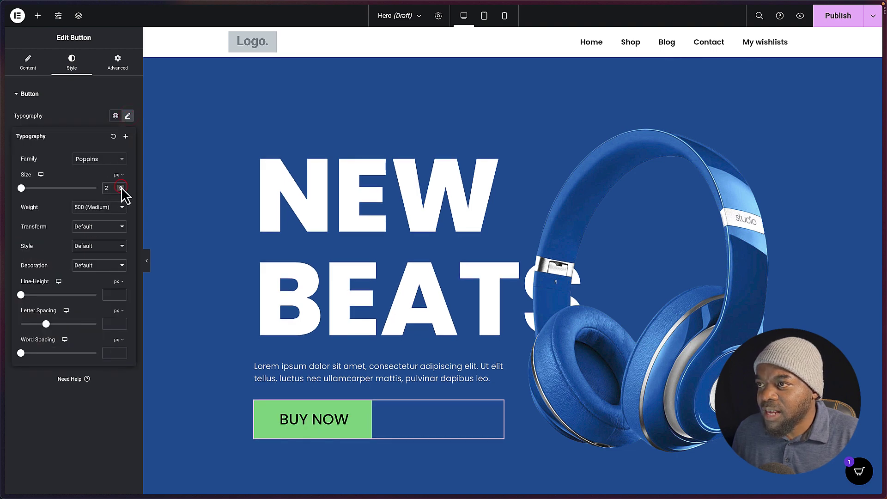
{"action": "left_click", "coordinate": [110, 187]}
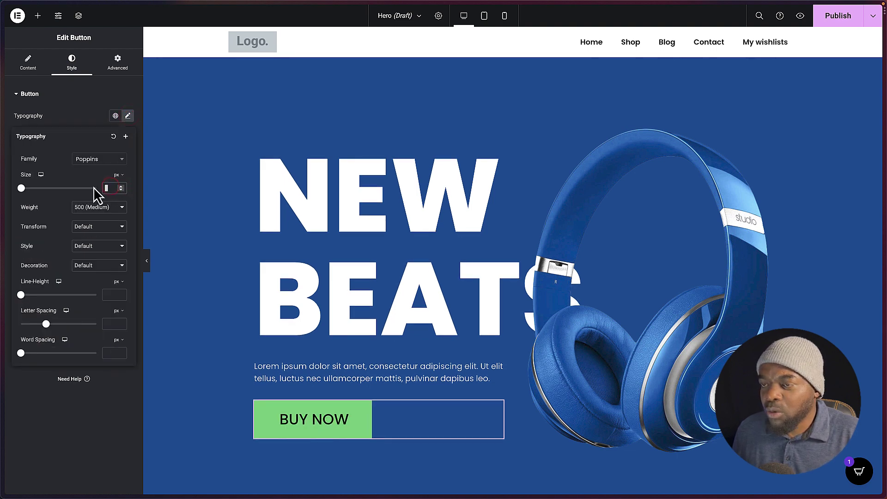
{"action": "type", "text": "1.4"}
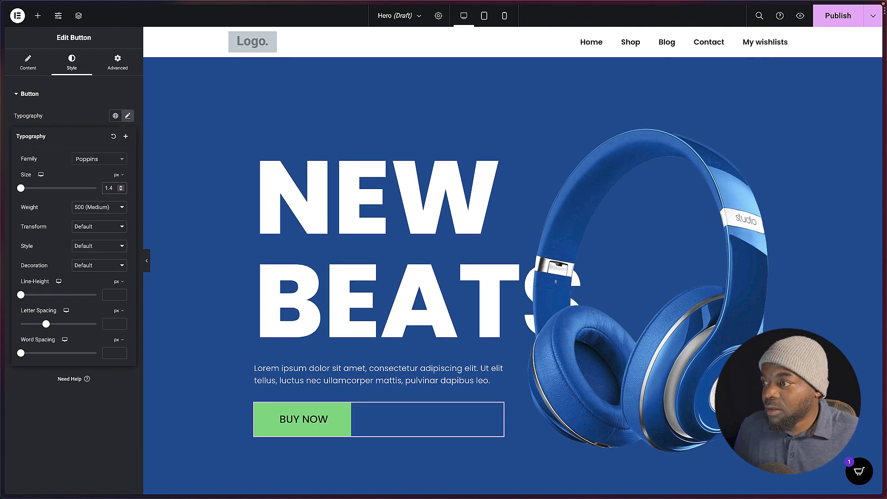
{"action": "left_click", "coordinate": [98, 208]}
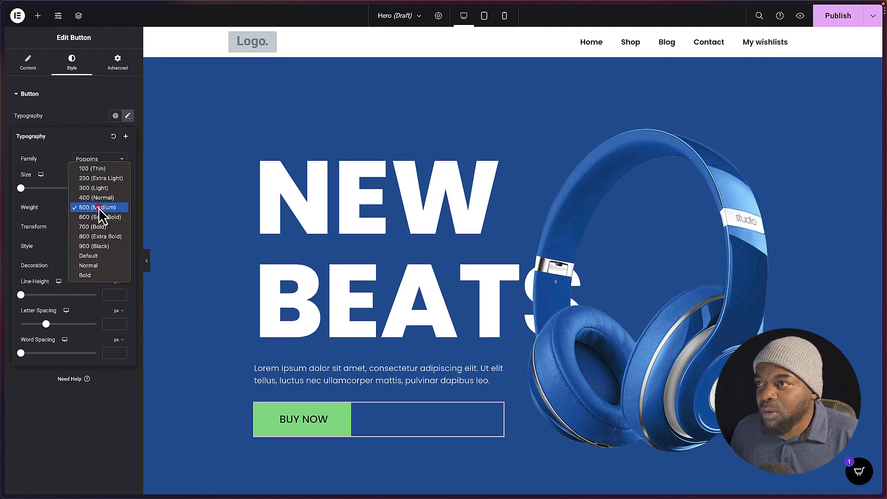
{"action": "left_click", "coordinate": [119, 226]}
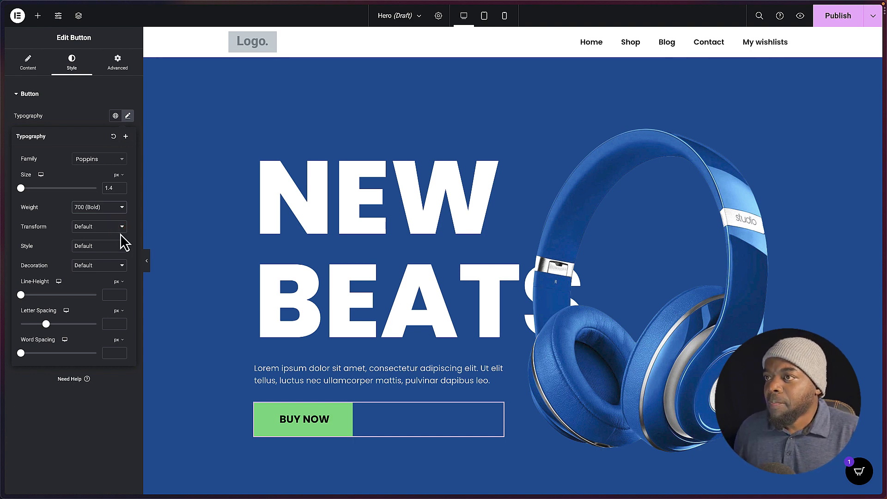
{"action": "left_click", "coordinate": [85, 432]}
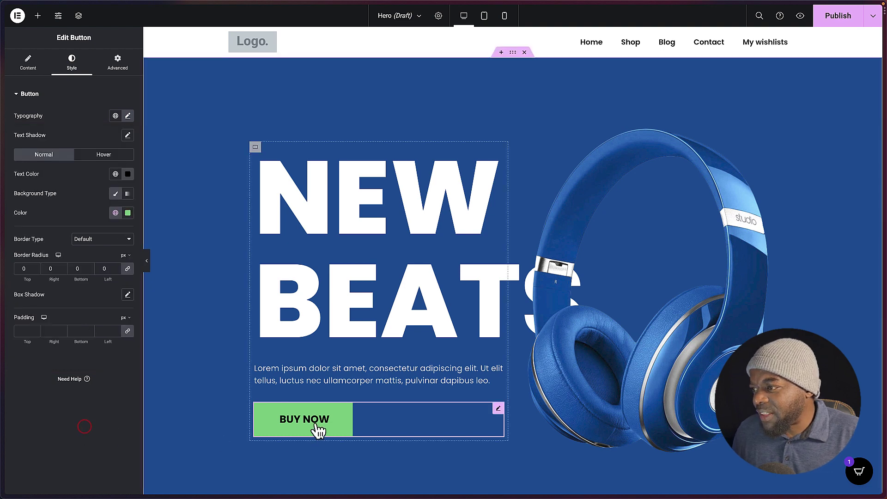
- Change the BUY NOW button's size option to Large
{"action": "left_click", "coordinate": [27, 62]}
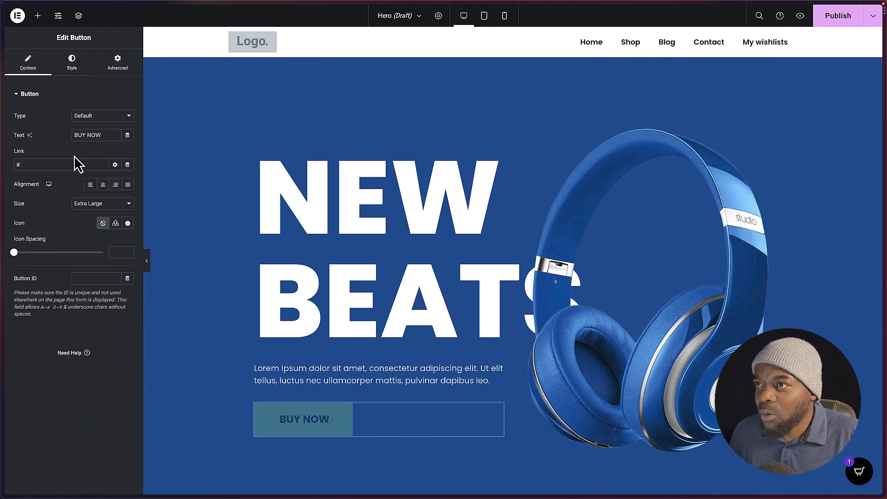
{"action": "left_click", "coordinate": [93, 205]}
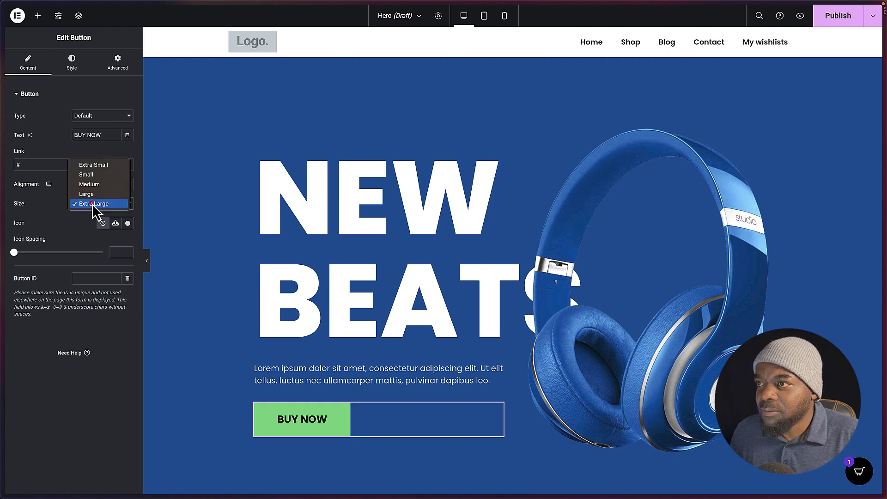
{"action": "left_click", "coordinate": [88, 194]}
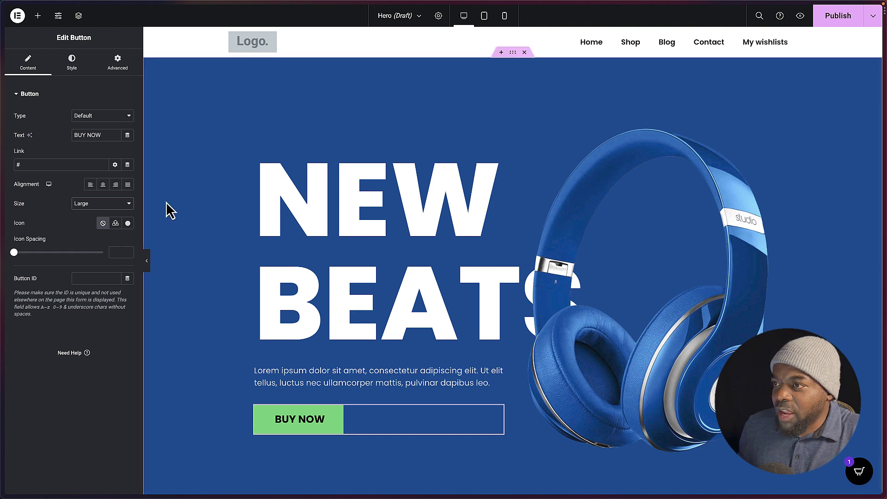
- Preview the hero section at full width without the editing panel, and check its tablet and mobile portrait layouts
{"action": "left_click", "coordinate": [147, 261]}
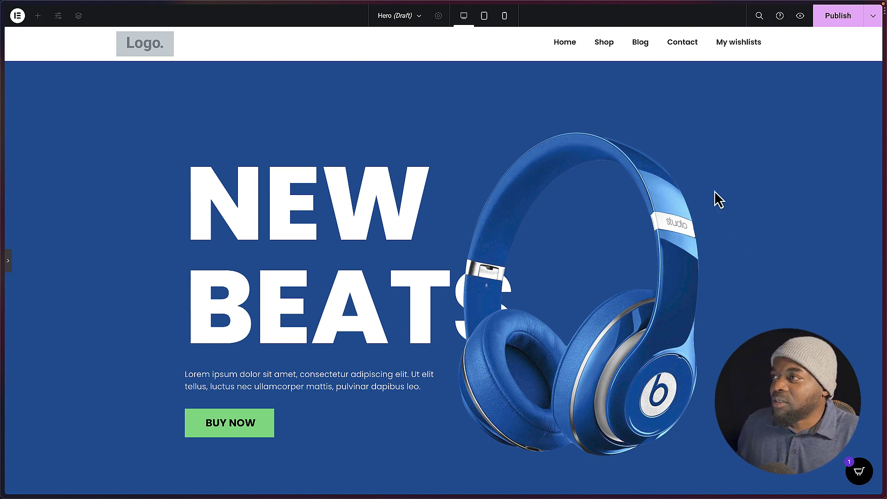
{"action": "left_click", "coordinate": [485, 16]}
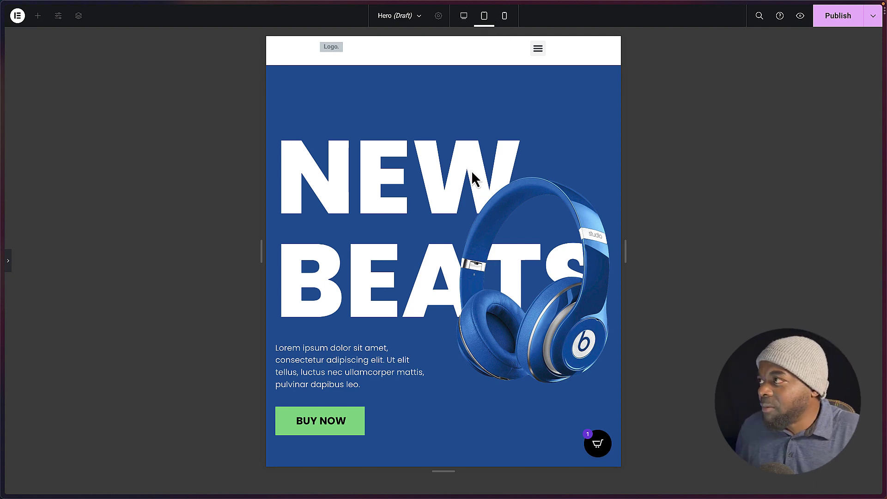
{"action": "left_click", "coordinate": [505, 17]}
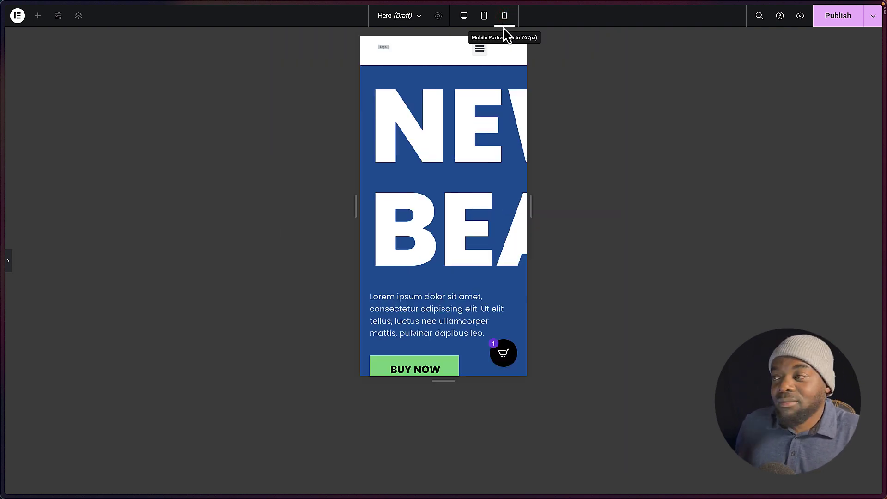
{"action": "scroll", "coordinate": [452, 216], "scroll_direction": "down", "scroll_amount": 10}
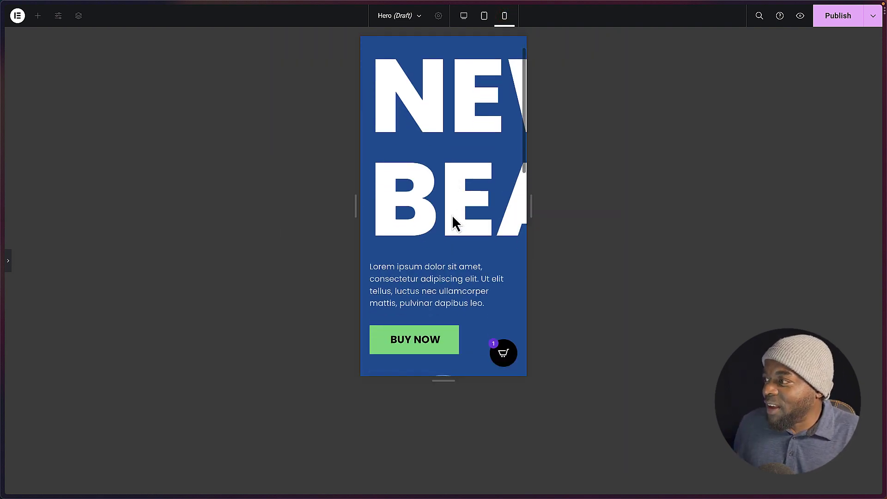
{"action": "scroll", "coordinate": [452, 215], "scroll_direction": "up", "scroll_amount": 10}
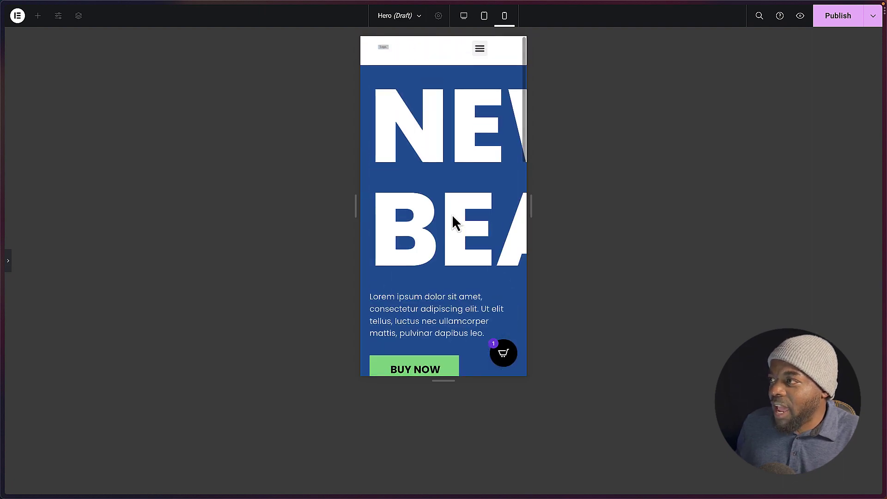
- In the tablet portrait view, reduce the New Beats heading's font size to 7.8 em
{"action": "left_click", "coordinate": [484, 16]}
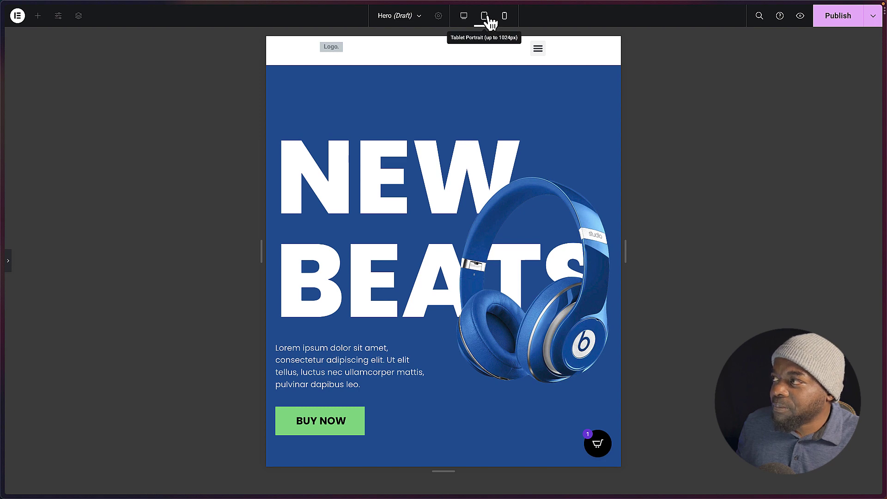
{"action": "left_click", "coordinate": [9, 262]}
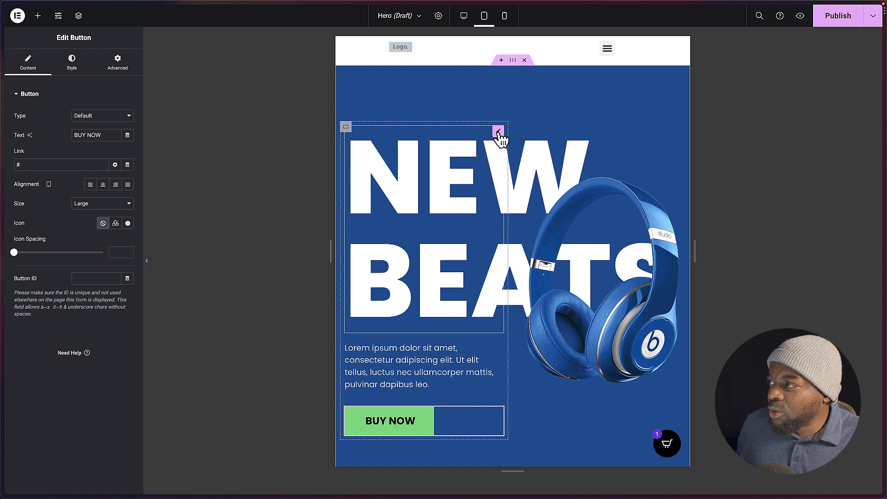
{"action": "left_click", "coordinate": [498, 132]}
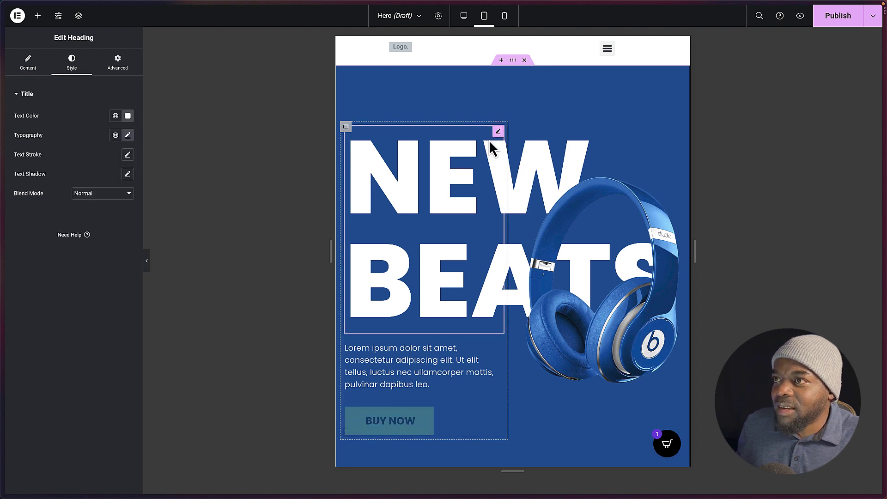
{"action": "left_click", "coordinate": [128, 135]}
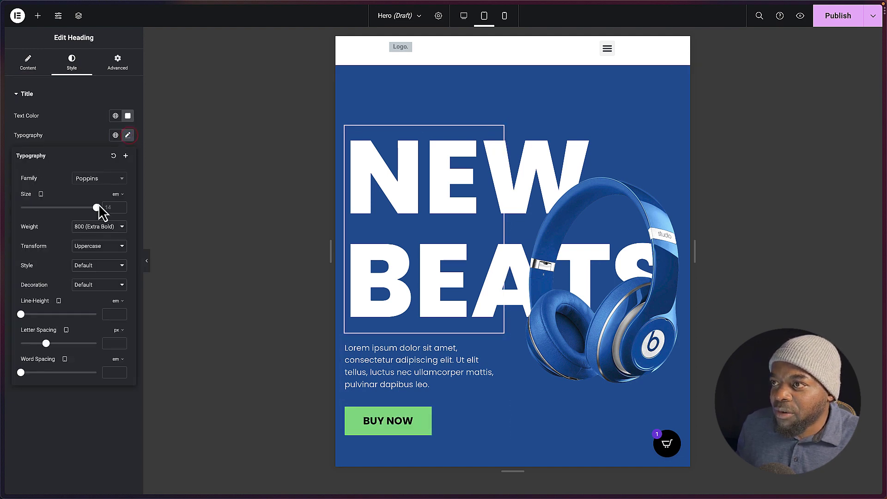
{"action": "left_click_drag", "start_coordinate": [97, 209], "coordinate": [93, 213]}
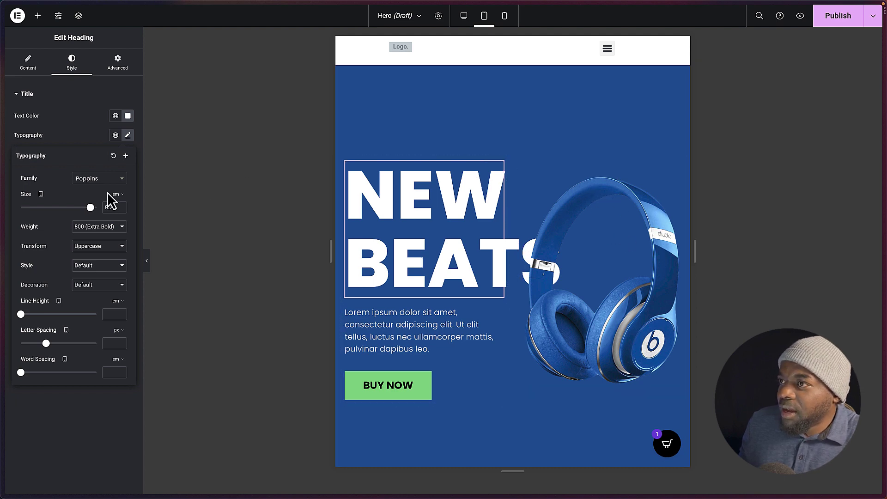
{"action": "left_click_drag", "start_coordinate": [92, 208], "coordinate": [82, 217]}
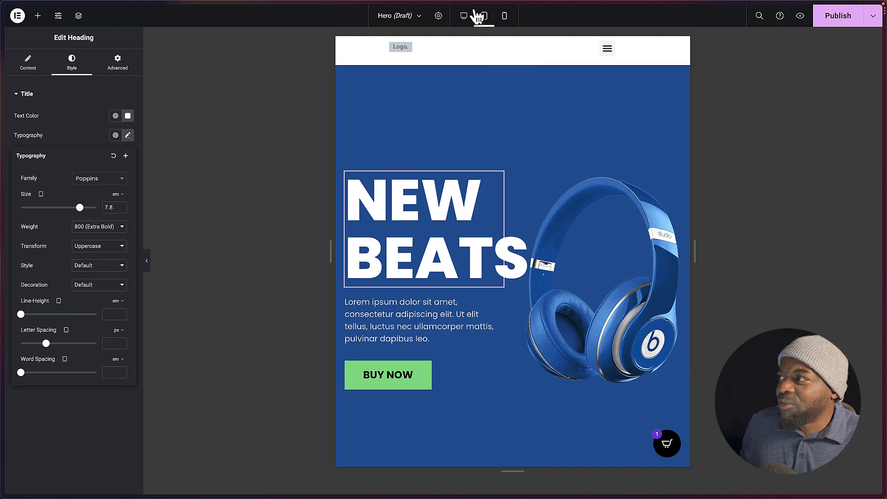
- Try a vertical column direction for the hero container in the tablet view and check how the content stacks
{"action": "left_click", "coordinate": [32, 64]}
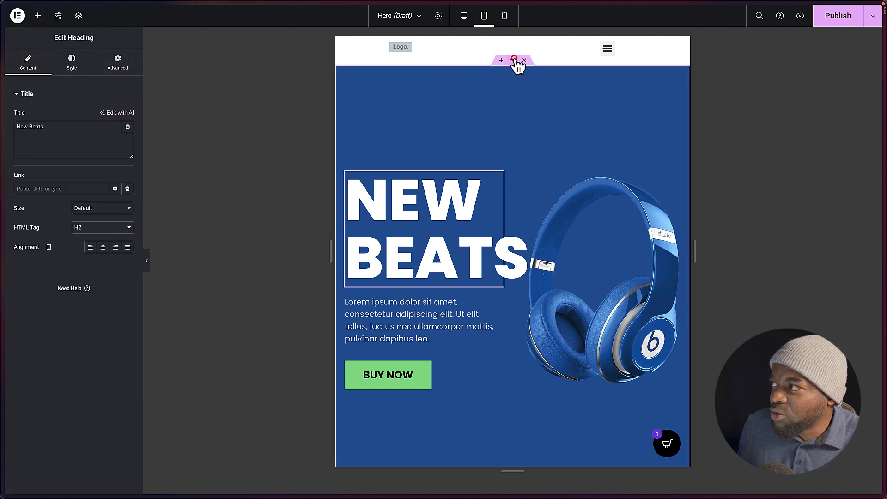
{"action": "left_click", "coordinate": [515, 60]}
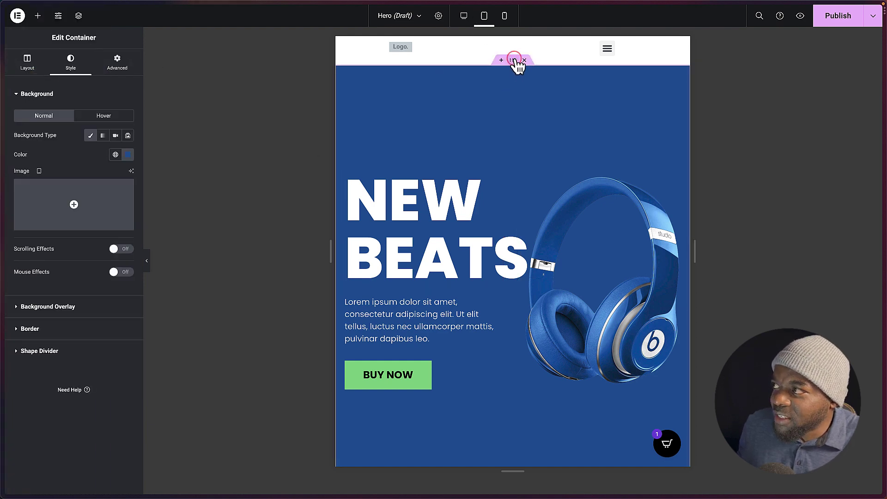
{"action": "left_click", "coordinate": [28, 65]}
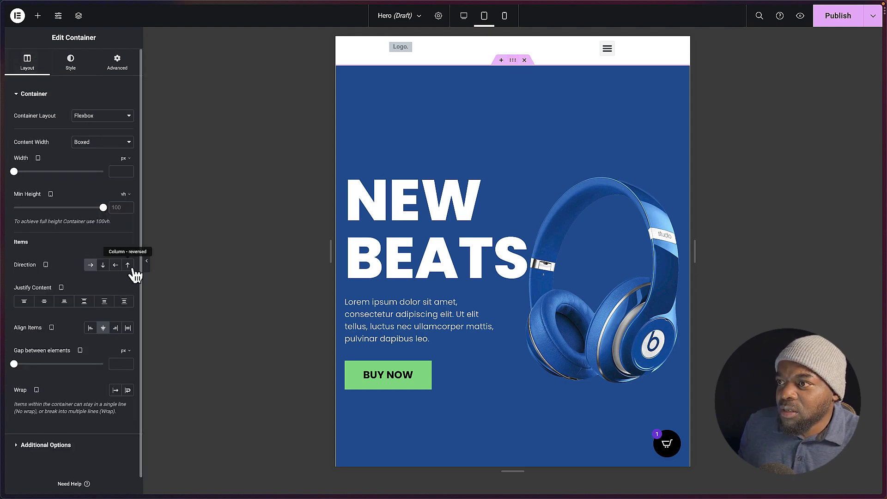
{"action": "left_click", "coordinate": [104, 265]}
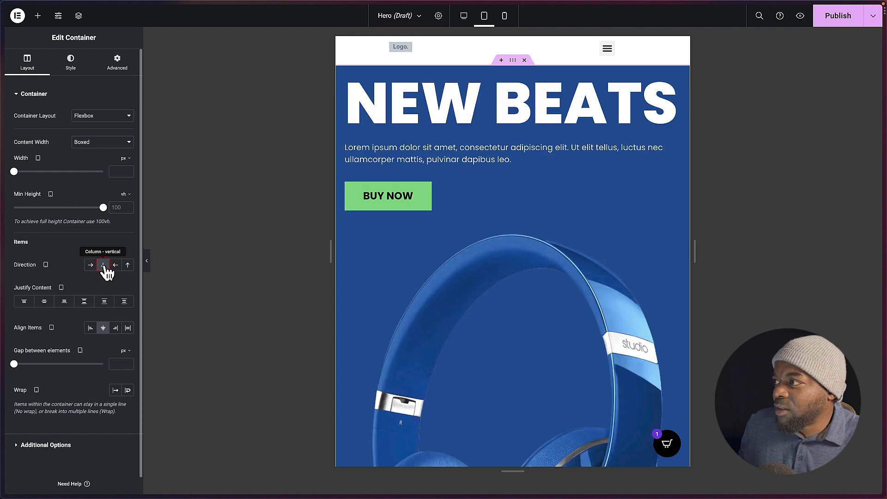
{"action": "scroll", "coordinate": [529, 192], "scroll_direction": "down", "scroll_amount": 2}
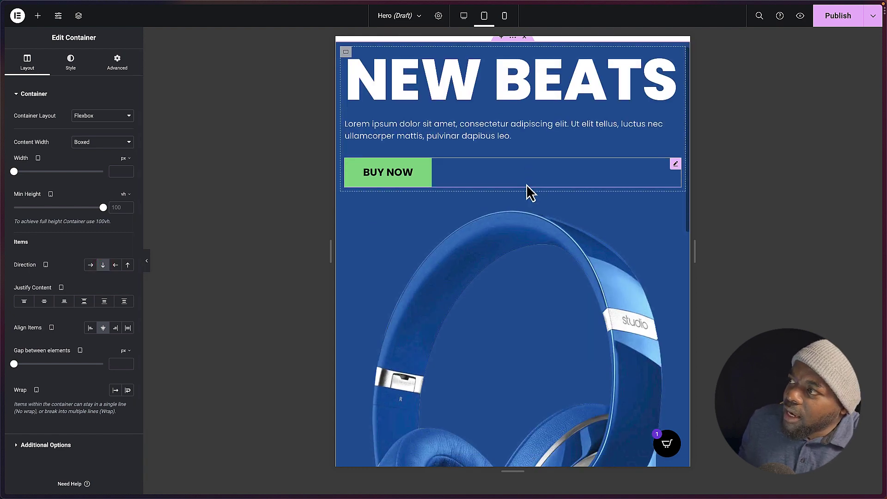
{"action": "scroll", "coordinate": [528, 192], "scroll_direction": "up", "scroll_amount": 2}
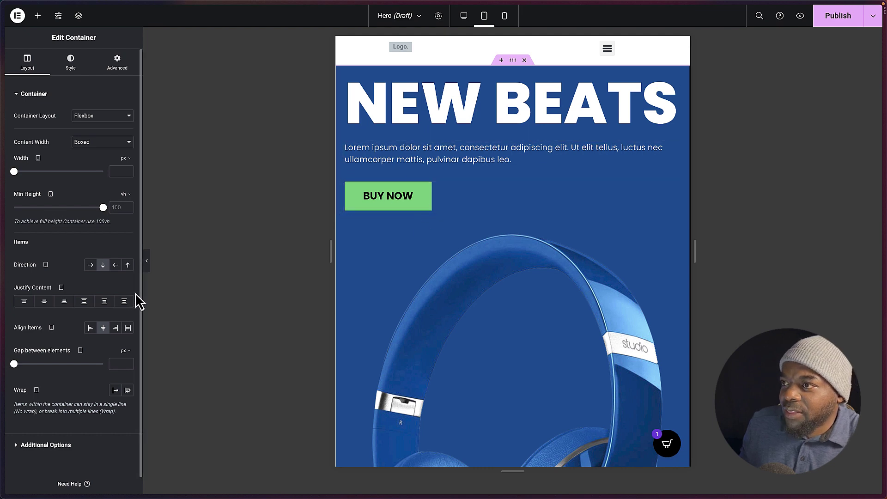
- Try a reversed column direction for the hero container on tablet, and restore the horizontal row direction
{"action": "left_click", "coordinate": [127, 267]}
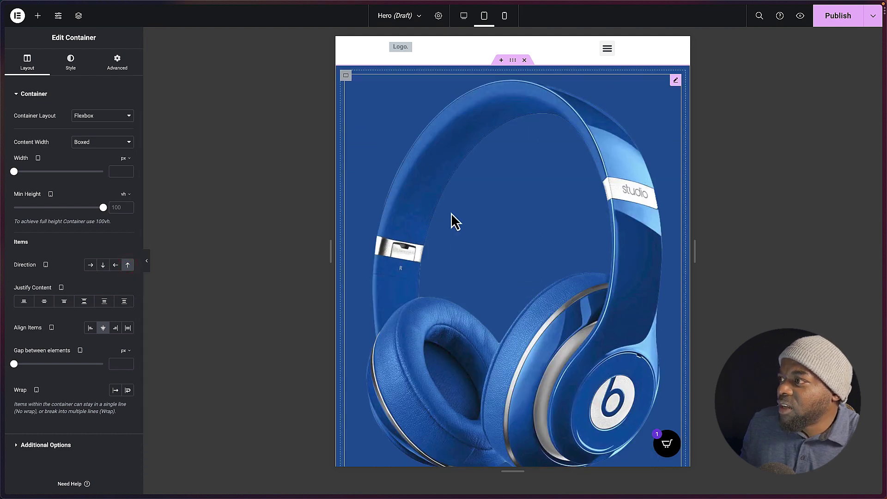
{"action": "scroll", "coordinate": [535, 254], "scroll_direction": "down", "scroll_amount": 2}
{"action": "scroll", "coordinate": [535, 254], "scroll_direction": "down", "scroll_amount": 6}
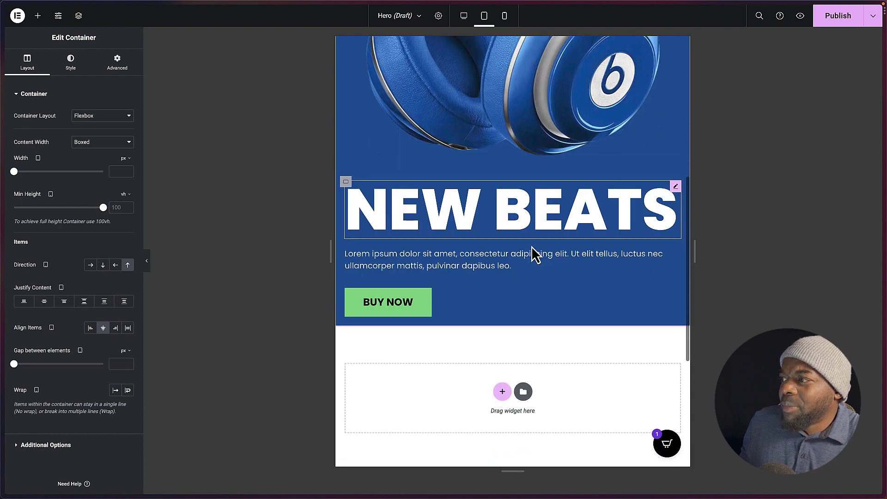
{"action": "left_click", "coordinate": [90, 266]}
{"action": "scroll", "coordinate": [381, 277], "scroll_direction": "up", "scroll_amount": 10}
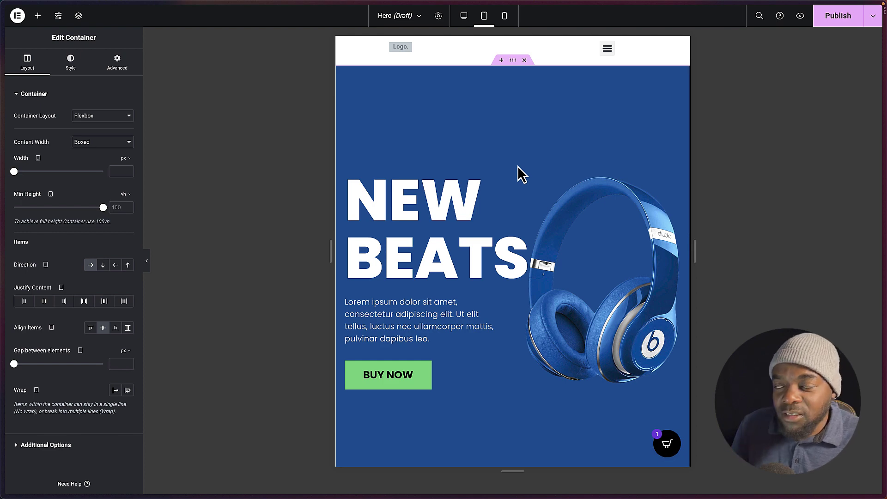
- In the mobile portrait view, centre the New Beats heading and reduce its font size to 6 em
{"action": "left_click", "coordinate": [505, 17]}
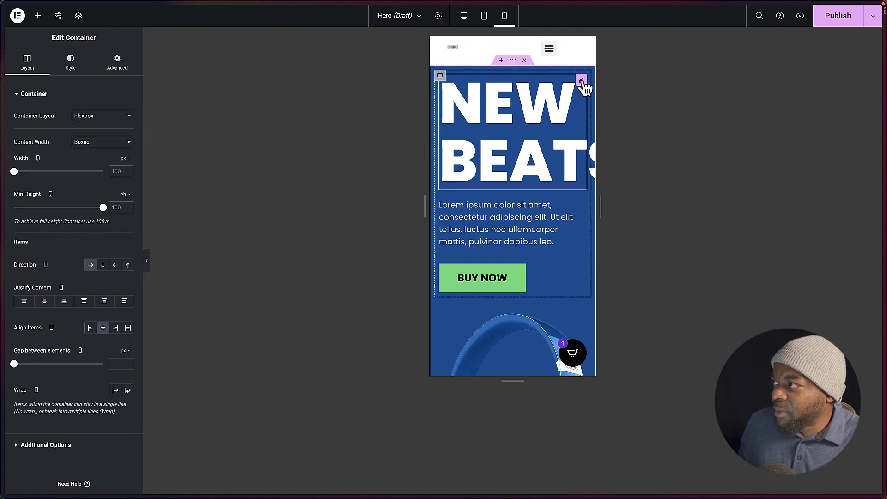
{"action": "left_click", "coordinate": [582, 81]}
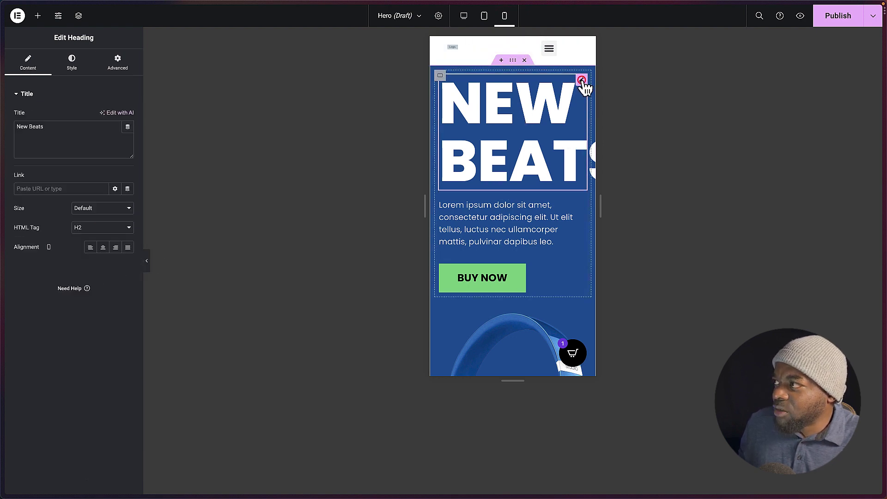
{"action": "left_click", "coordinate": [104, 248]}
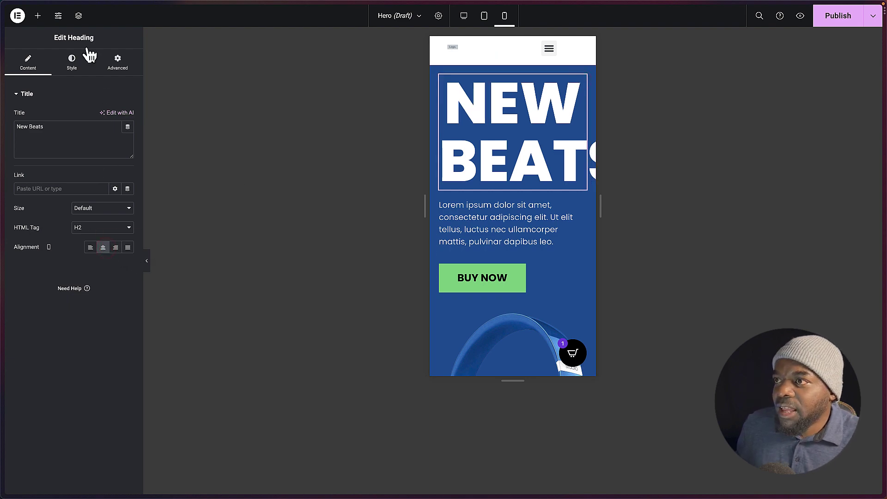
{"action": "left_click", "coordinate": [74, 64]}
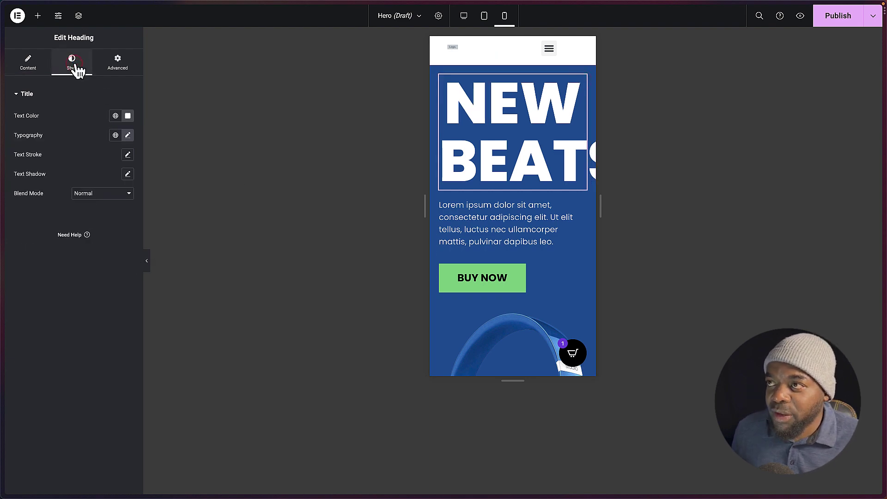
{"action": "left_click", "coordinate": [128, 136]}
{"action": "left_click_drag", "start_coordinate": [80, 210], "coordinate": [68, 222]}
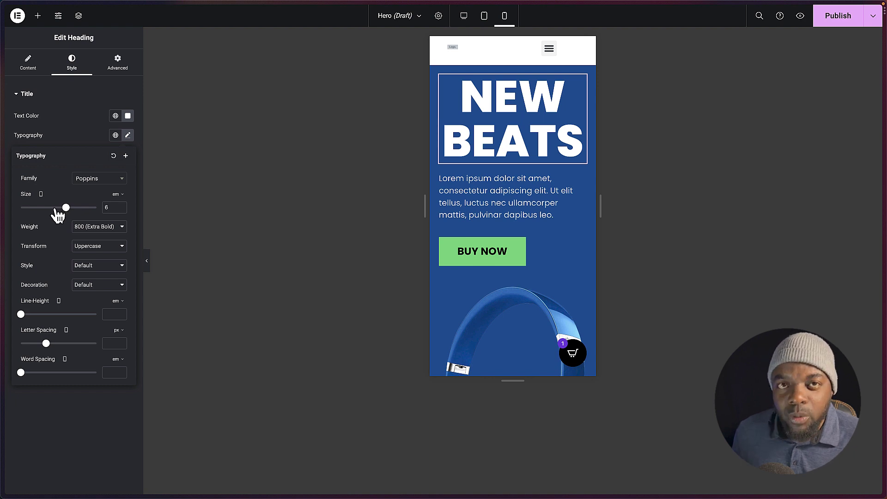
- Centre-align the lorem ipsum paragraph and the BUY NOW button in the mobile view
{"action": "left_click", "coordinate": [581, 178]}
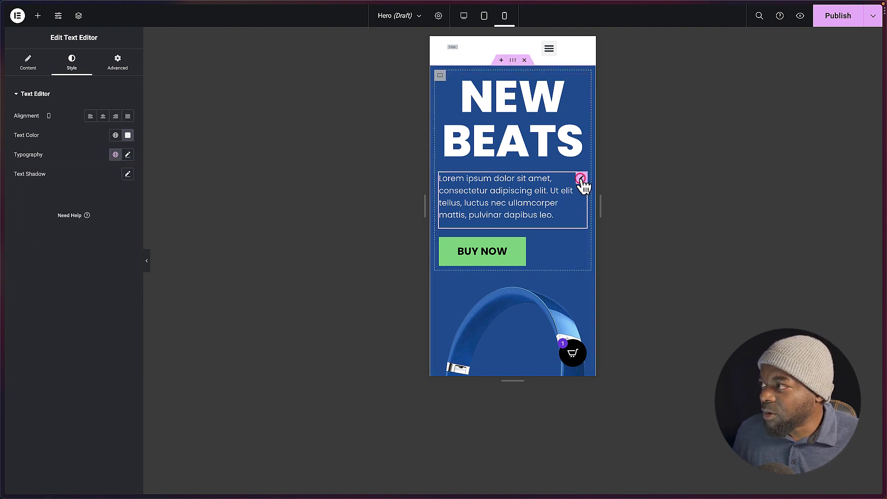
{"action": "left_click", "coordinate": [103, 116]}
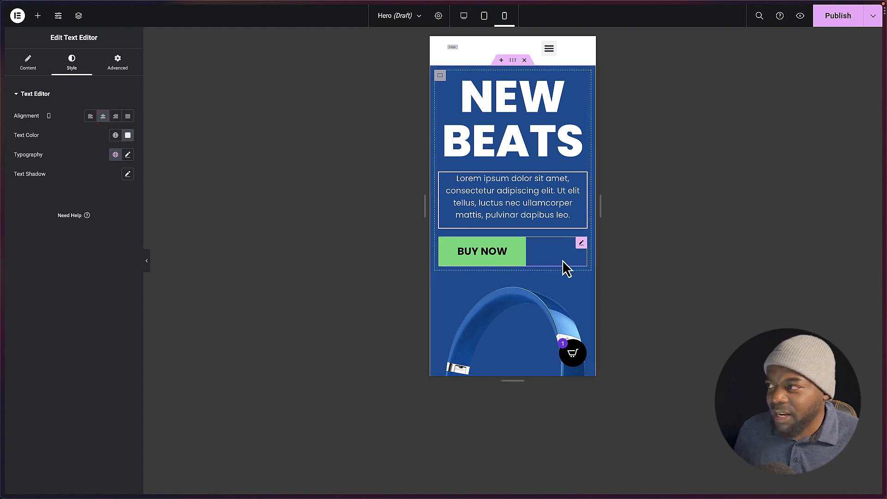
{"action": "left_click", "coordinate": [582, 244]}
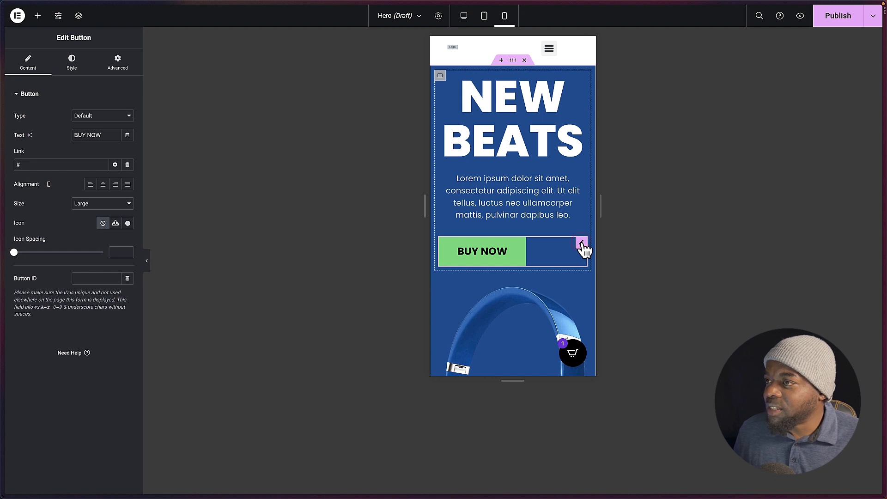
{"action": "left_click", "coordinate": [103, 184]}
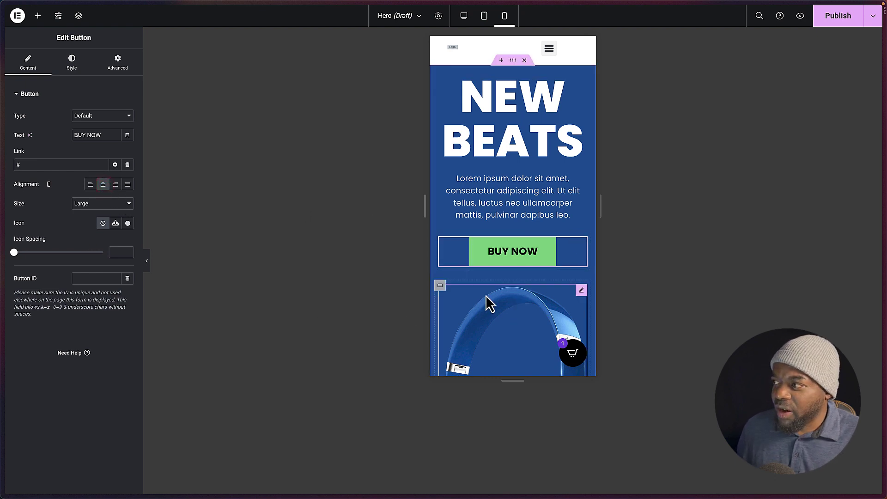
- Set the hero container's direction to reversed column on mobile so the headphones image sits above the heading, and check the stacked layout
{"action": "scroll", "coordinate": [536, 313], "scroll_direction": "down", "scroll_amount": 2}
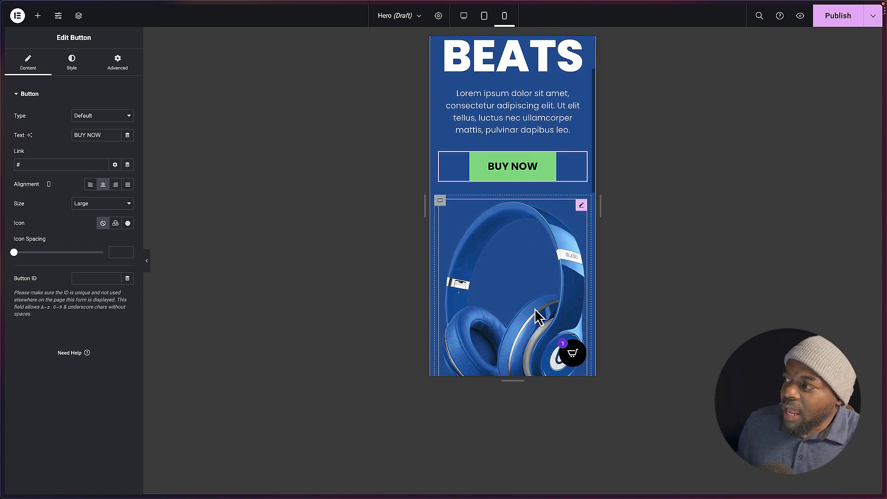
{"action": "scroll", "coordinate": [534, 309], "scroll_direction": "down", "scroll_amount": 2}
{"action": "scroll", "coordinate": [534, 309], "scroll_direction": "up", "scroll_amount": 2}
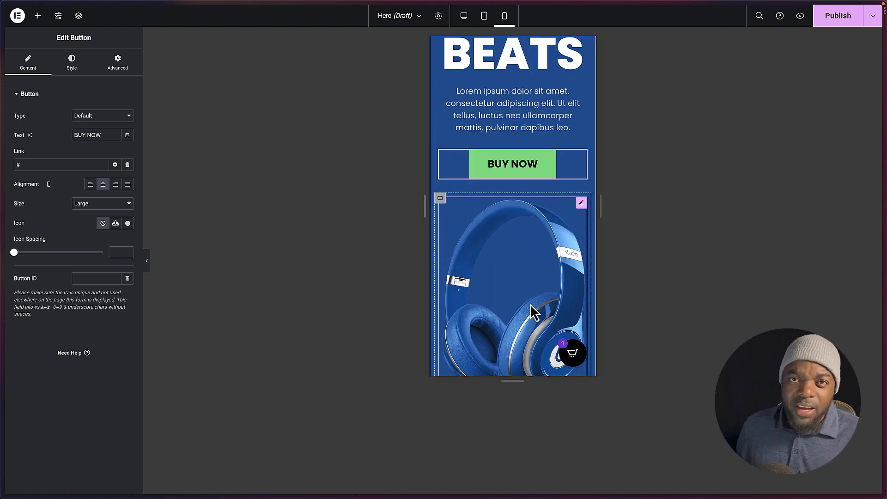
{"action": "scroll", "coordinate": [553, 333], "scroll_direction": "up", "scroll_amount": 3}
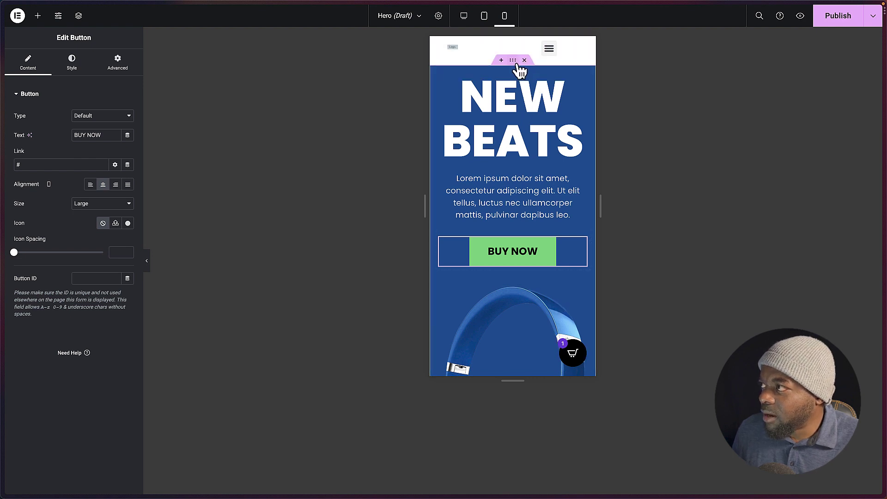
{"action": "left_click", "coordinate": [514, 61]}
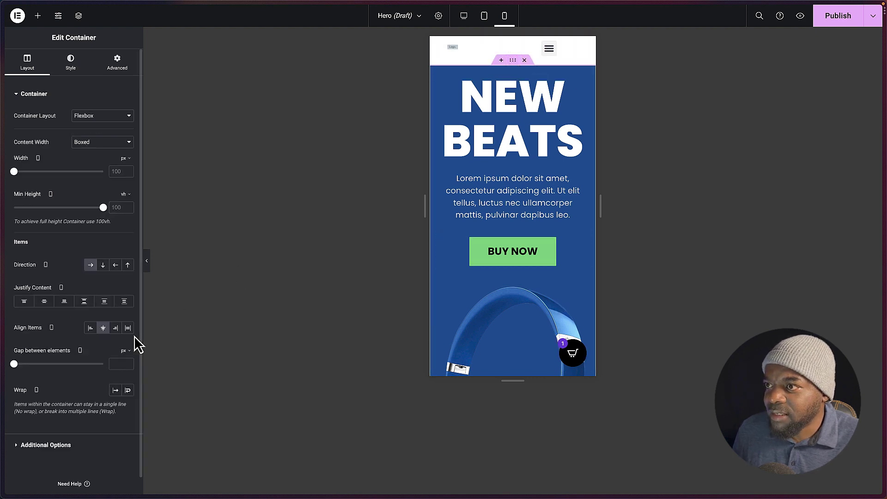
{"action": "left_click", "coordinate": [129, 265]}
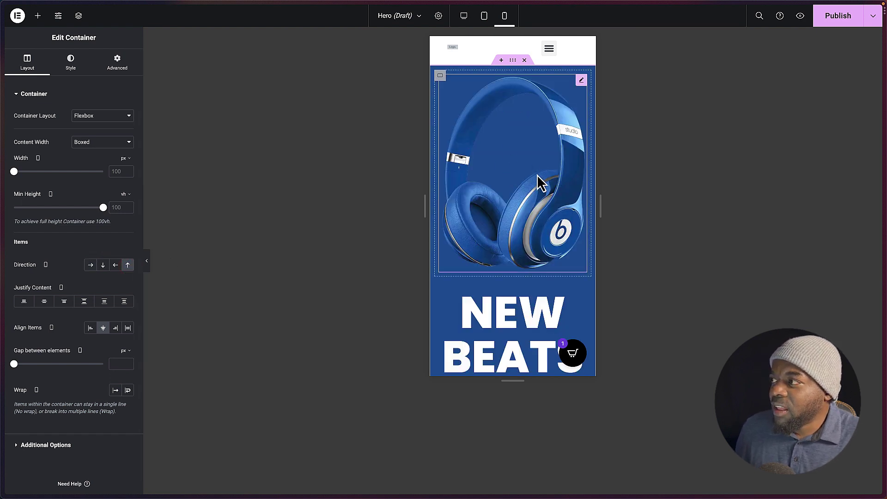
{"action": "scroll", "coordinate": [538, 179], "scroll_direction": "down", "scroll_amount": 4}
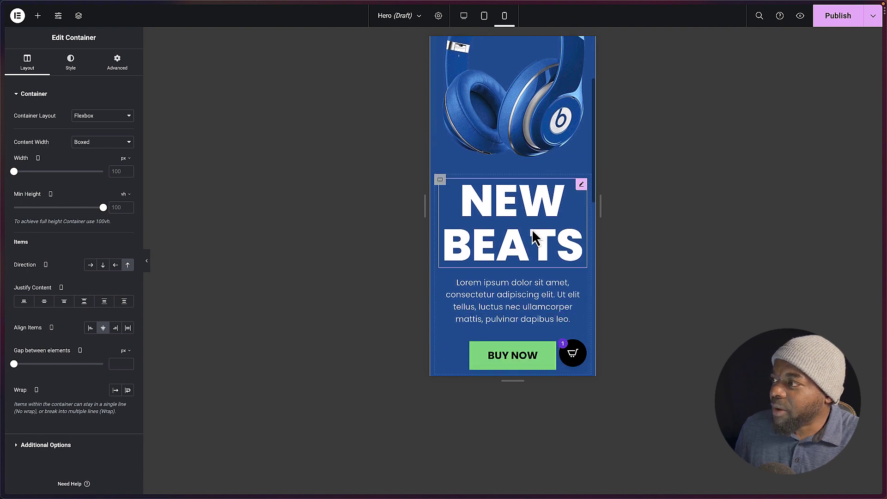
{"action": "scroll", "coordinate": [535, 235], "scroll_direction": "down", "scroll_amount": 2}
{"action": "scroll", "coordinate": [538, 300], "scroll_direction": "up", "scroll_amount": 5}
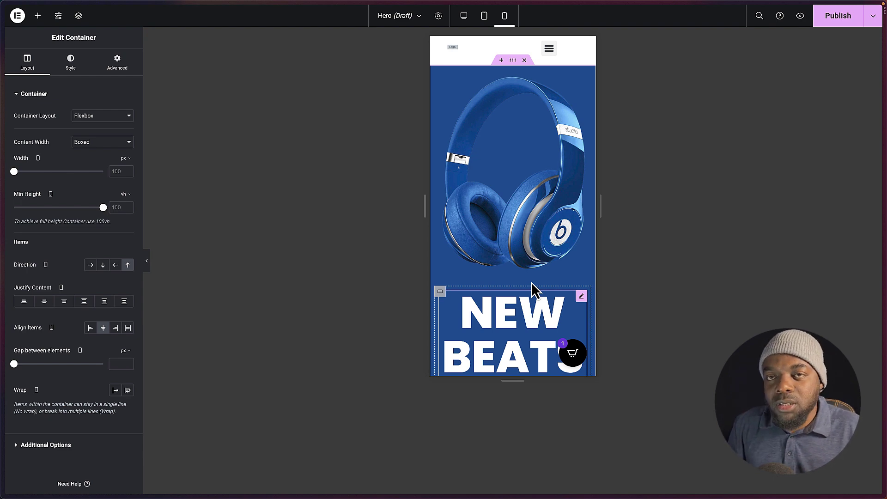
- Return to the desktop view and preview the hero section at full width without the editing panel
{"action": "left_click", "coordinate": [464, 17]}
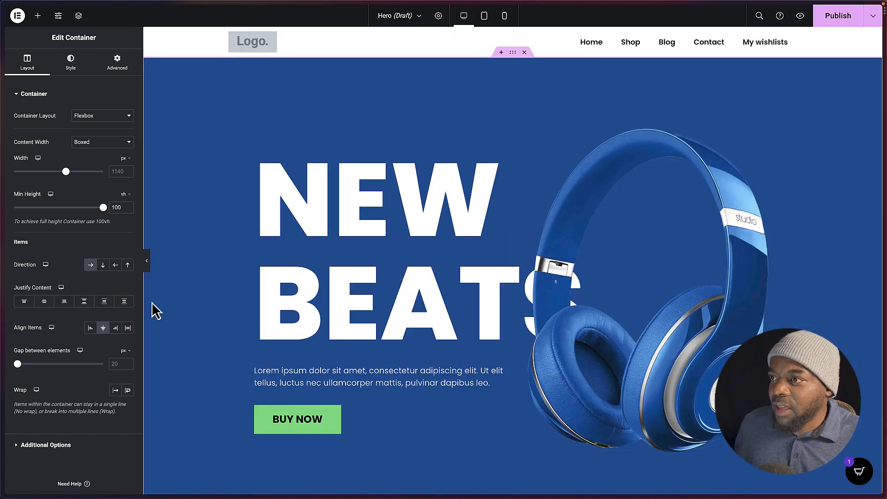
{"action": "left_click", "coordinate": [148, 264]}
{"action": "scroll", "coordinate": [829, 335], "scroll_direction": "down", "scroll_amount": 1}
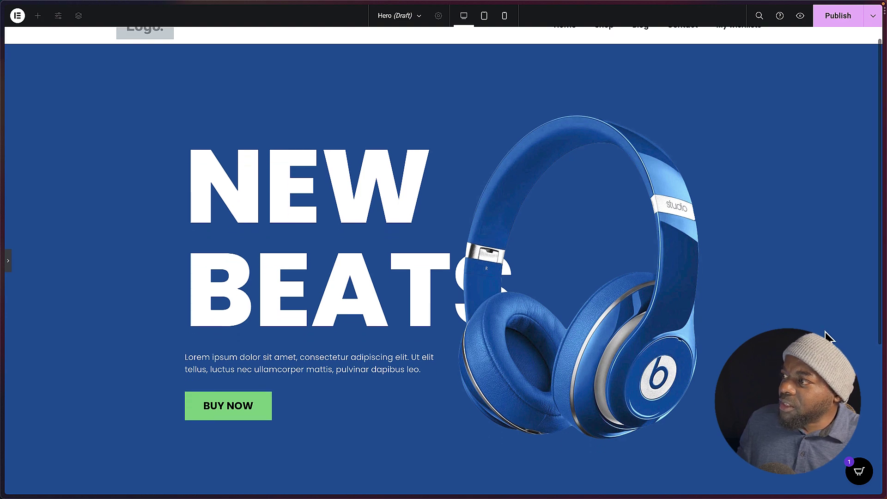
{"action": "scroll", "coordinate": [829, 336], "scroll_direction": "up", "scroll_amount": 1}
{"action": "scroll", "coordinate": [829, 336], "scroll_direction": "down", "scroll_amount": 2}
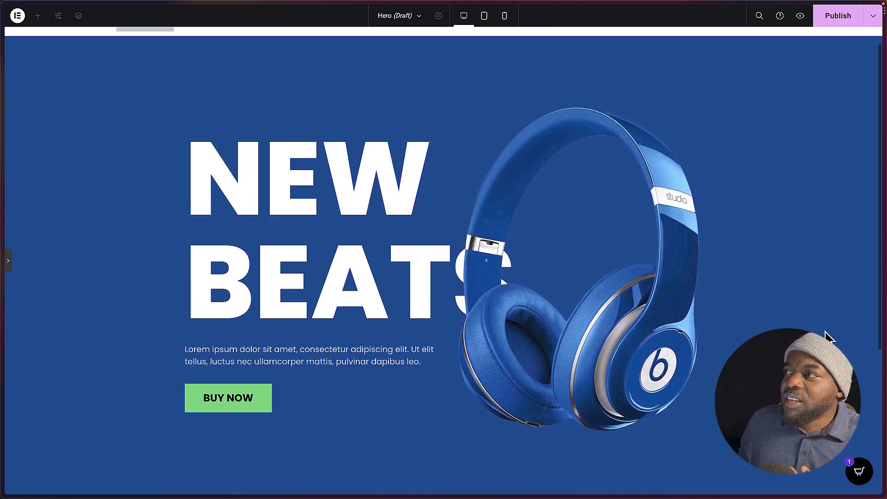